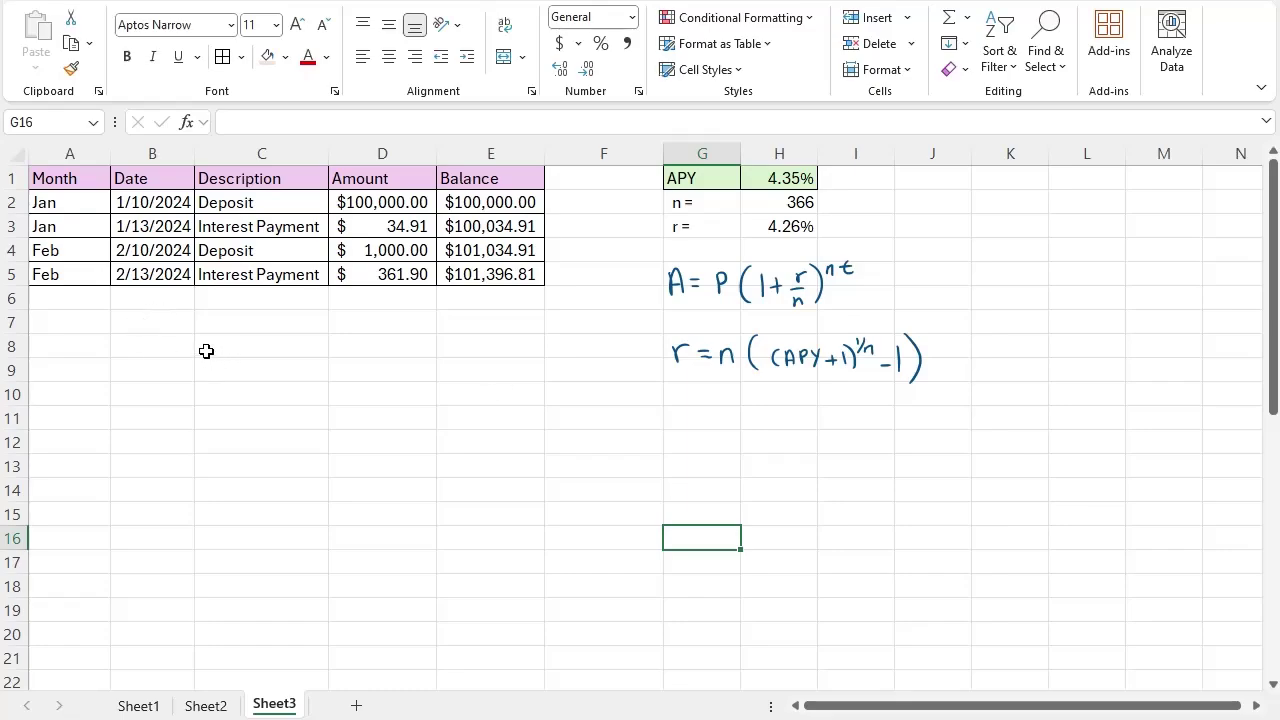
Review the transaction table: the 361.90 interest payment, the 1,000.00 deposit and E5's balance formula
{"action": "left_click", "coordinate": [313, 356]}
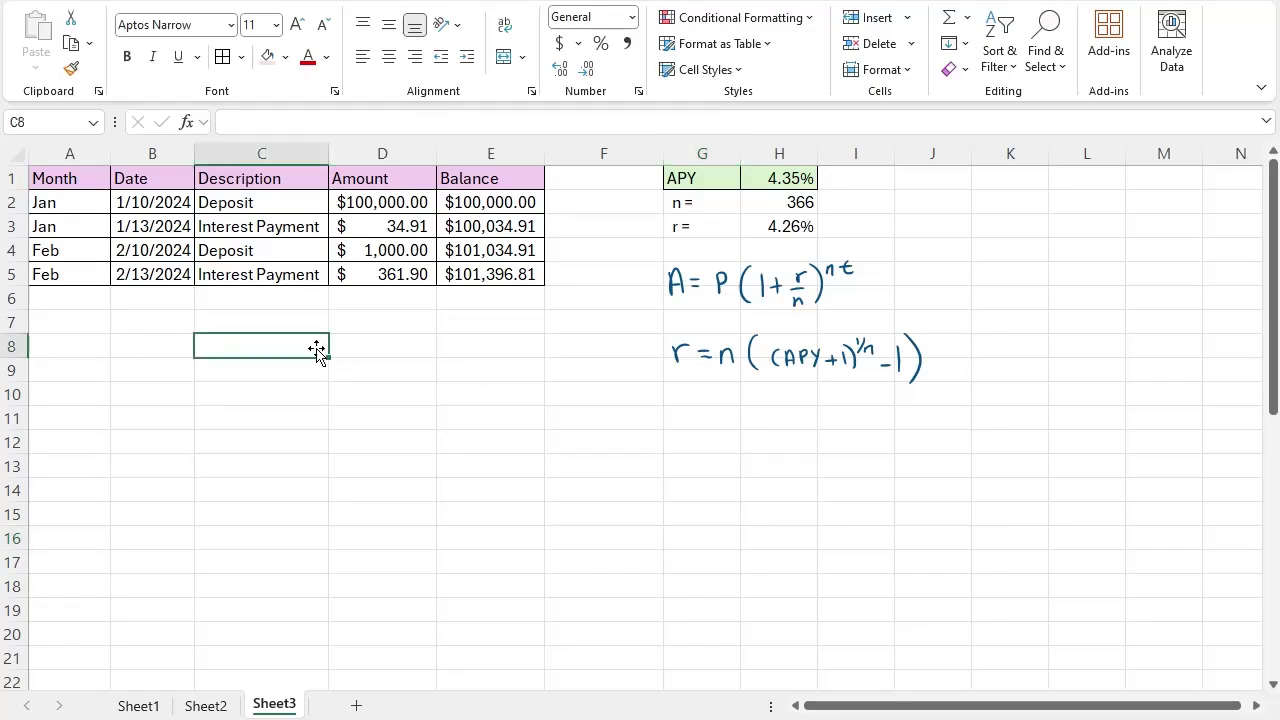
{"action": "left_click", "coordinate": [280, 275]}
{"action": "left_click", "coordinate": [398, 275]}
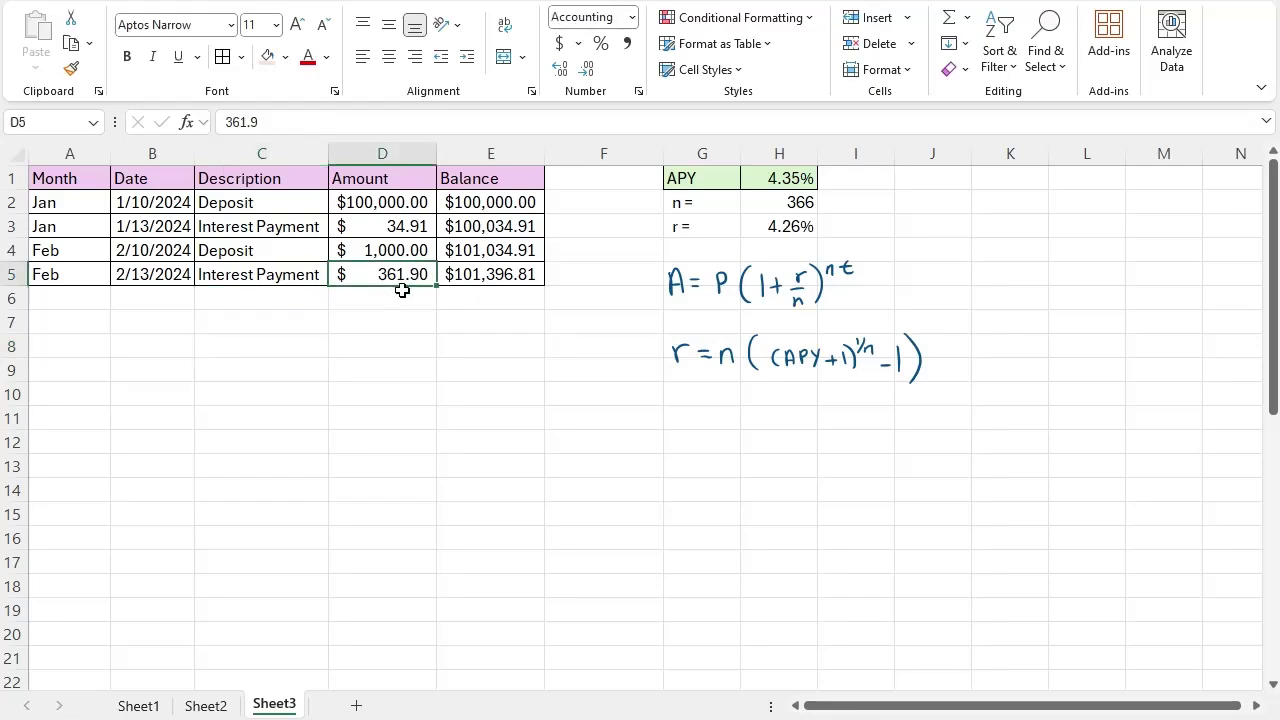
{"action": "left_click", "coordinate": [250, 272]}
{"action": "left_click", "coordinate": [432, 282]}
{"action": "left_click", "coordinate": [250, 252]}
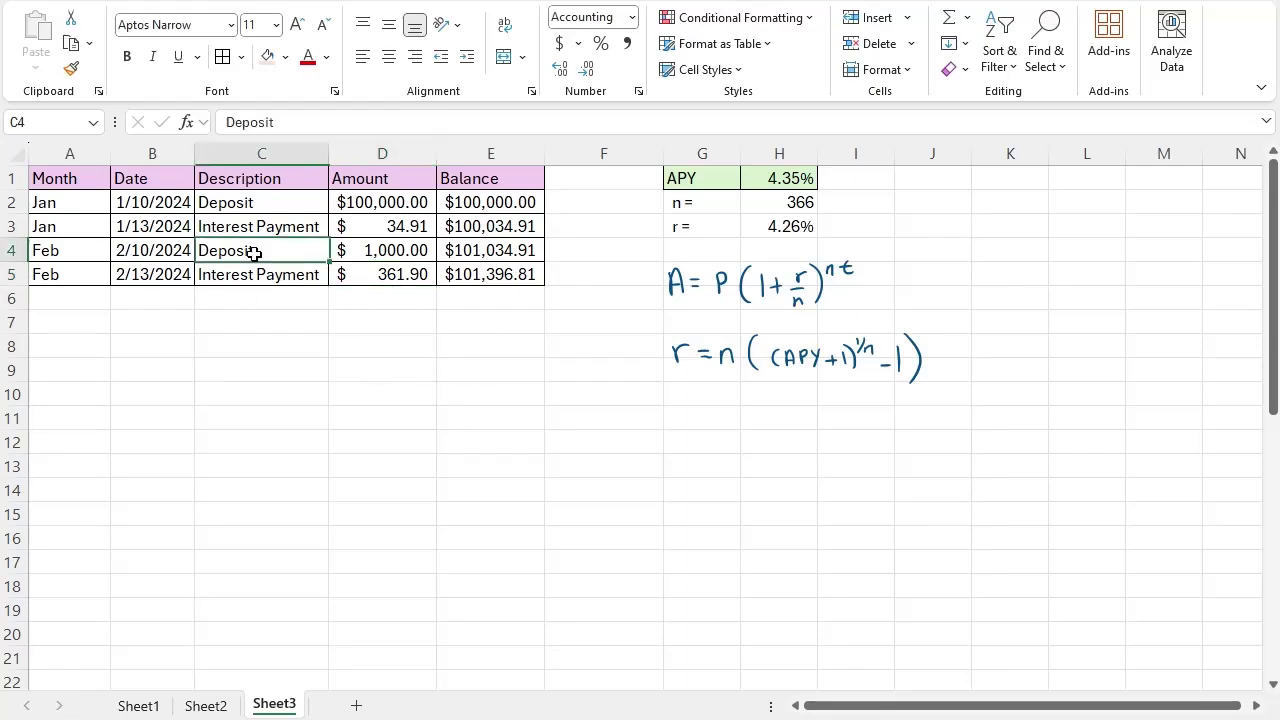
{"action": "left_click", "coordinate": [369, 254]}
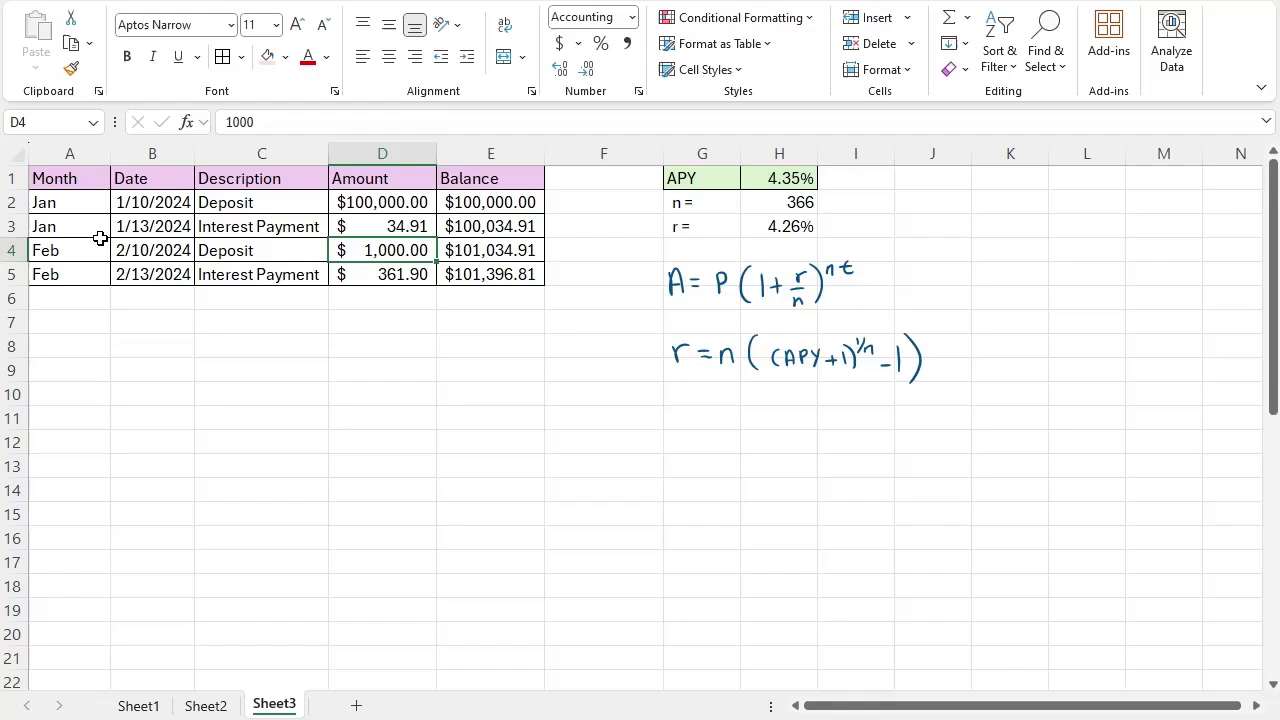
{"action": "left_click", "coordinate": [403, 274]}
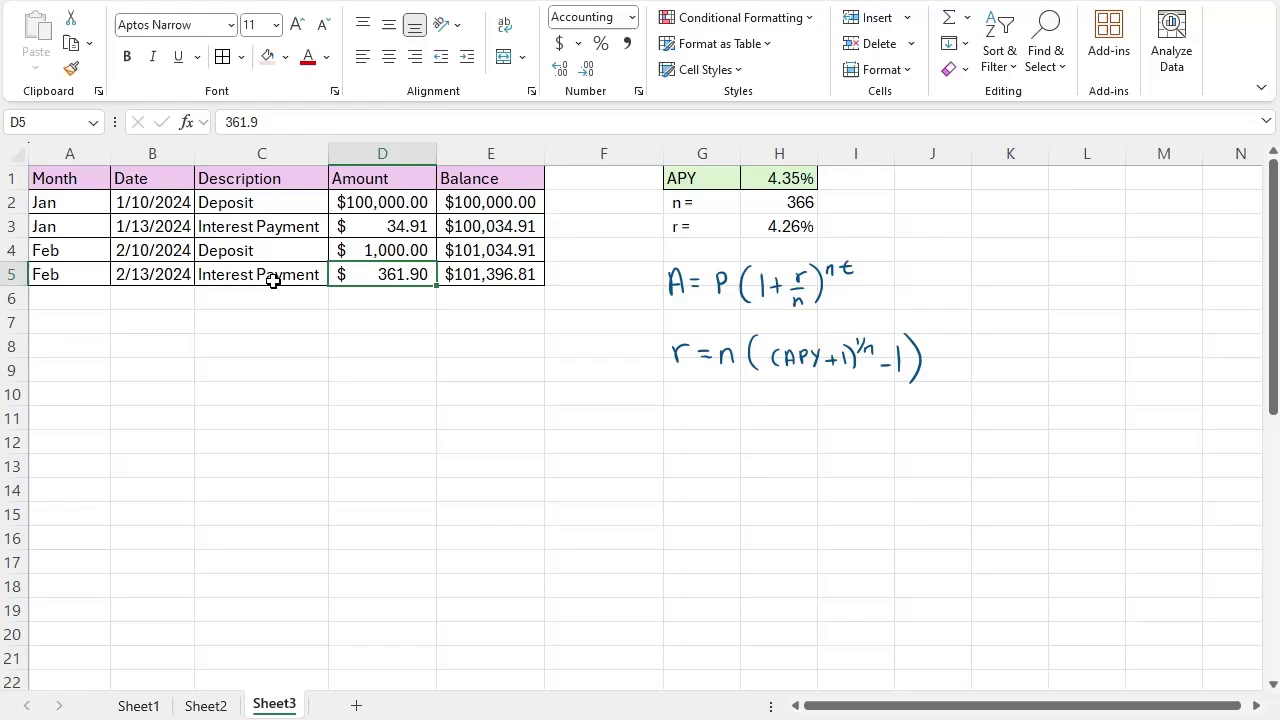
{"action": "left_click", "coordinate": [430, 251]}
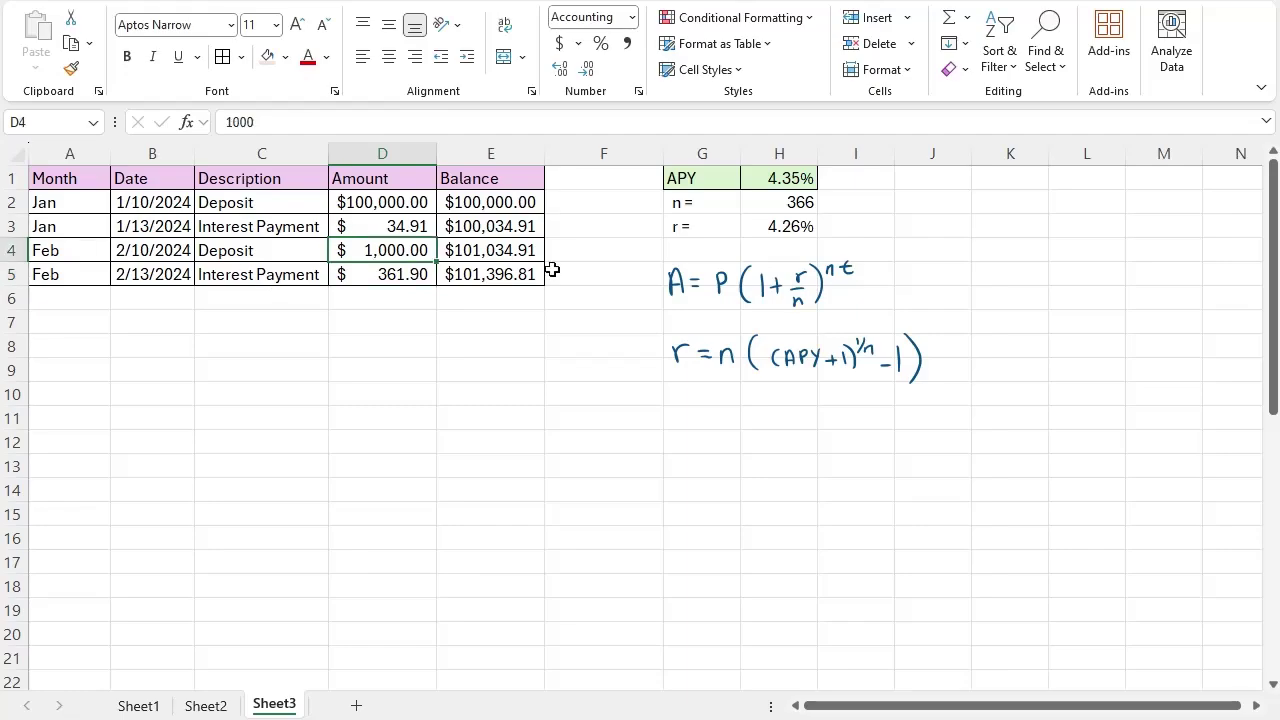
{"action": "left_click", "coordinate": [478, 280]}
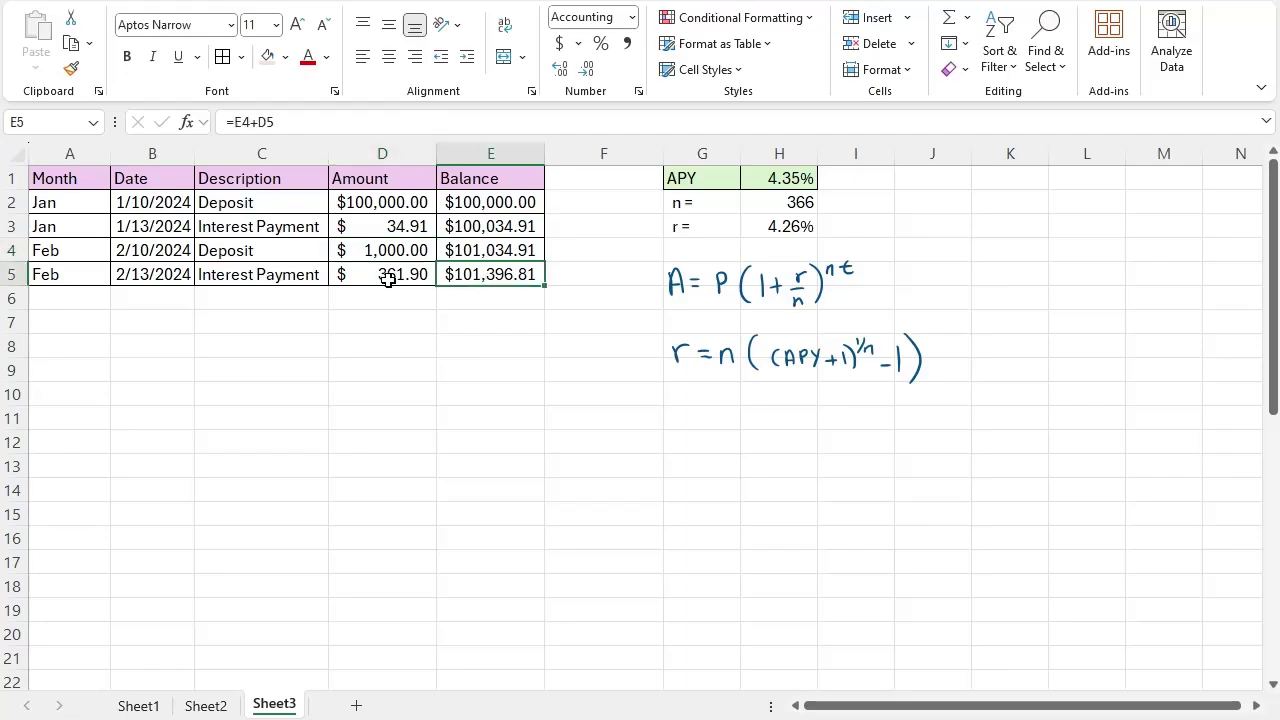
{"action": "left_click", "coordinate": [388, 279]}
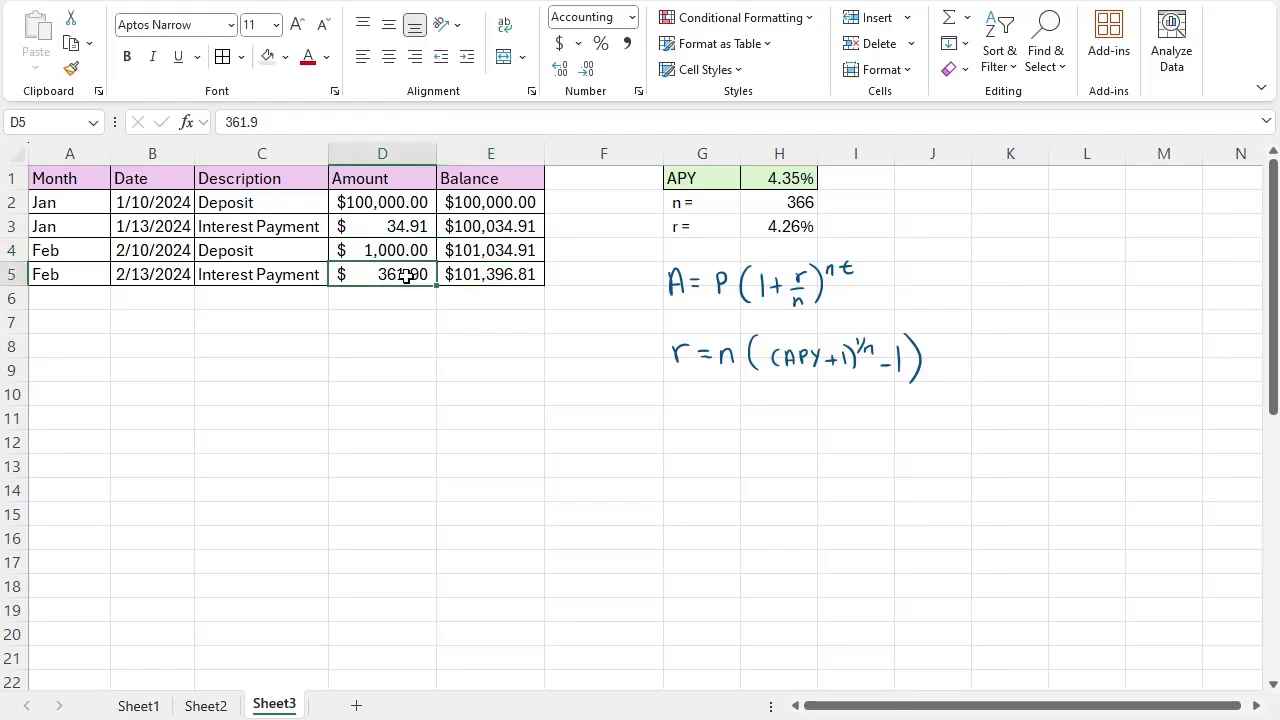
{"action": "left_click", "coordinate": [350, 424]}
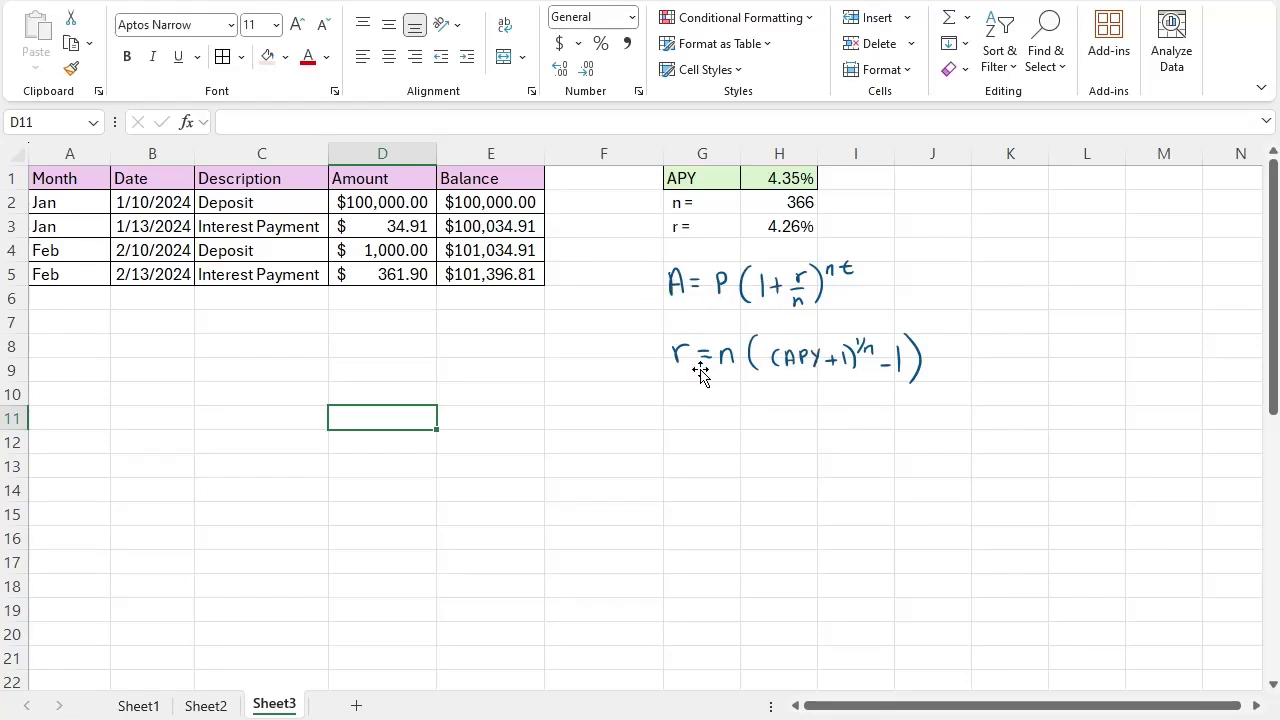
Check the 4.35% APY, the H3 daily rate formula, 366 periods and the 1/10/2024 start date
{"action": "left_click", "coordinate": [800, 183]}
{"action": "left_click_drag", "start_coordinate": [802, 185], "coordinate": [804, 188]}
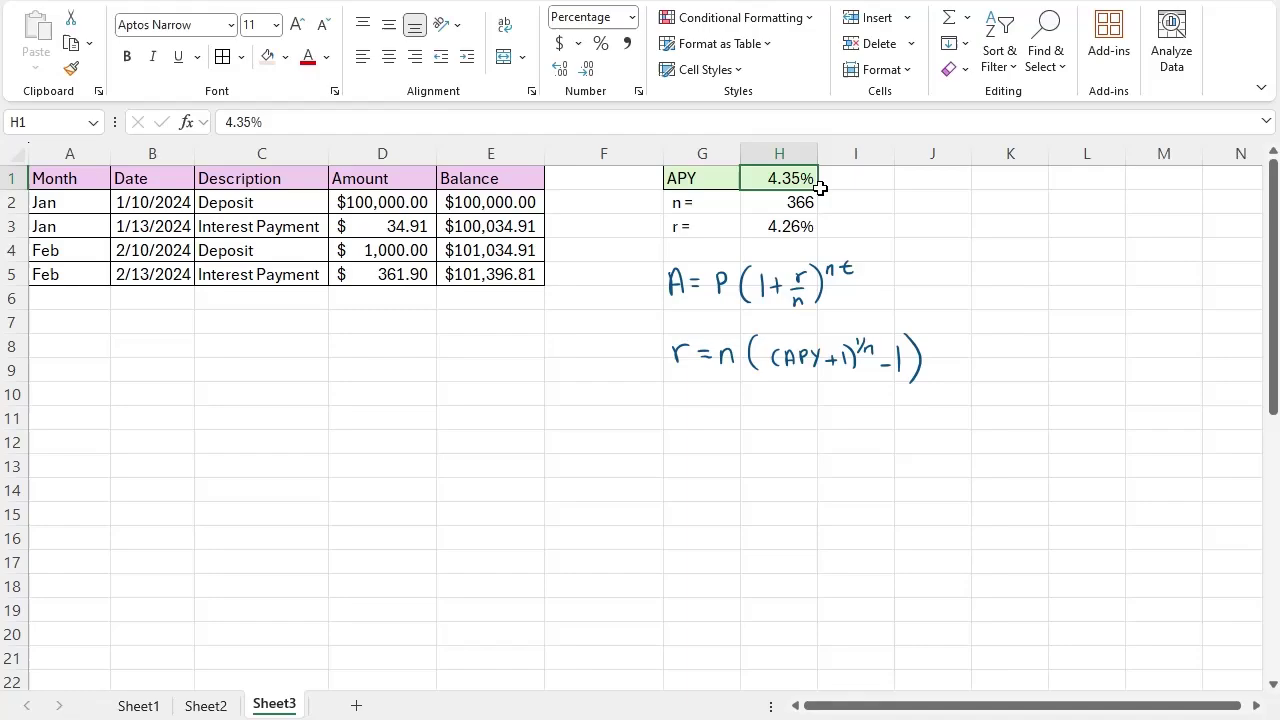
{"action": "left_click", "coordinate": [814, 227]}
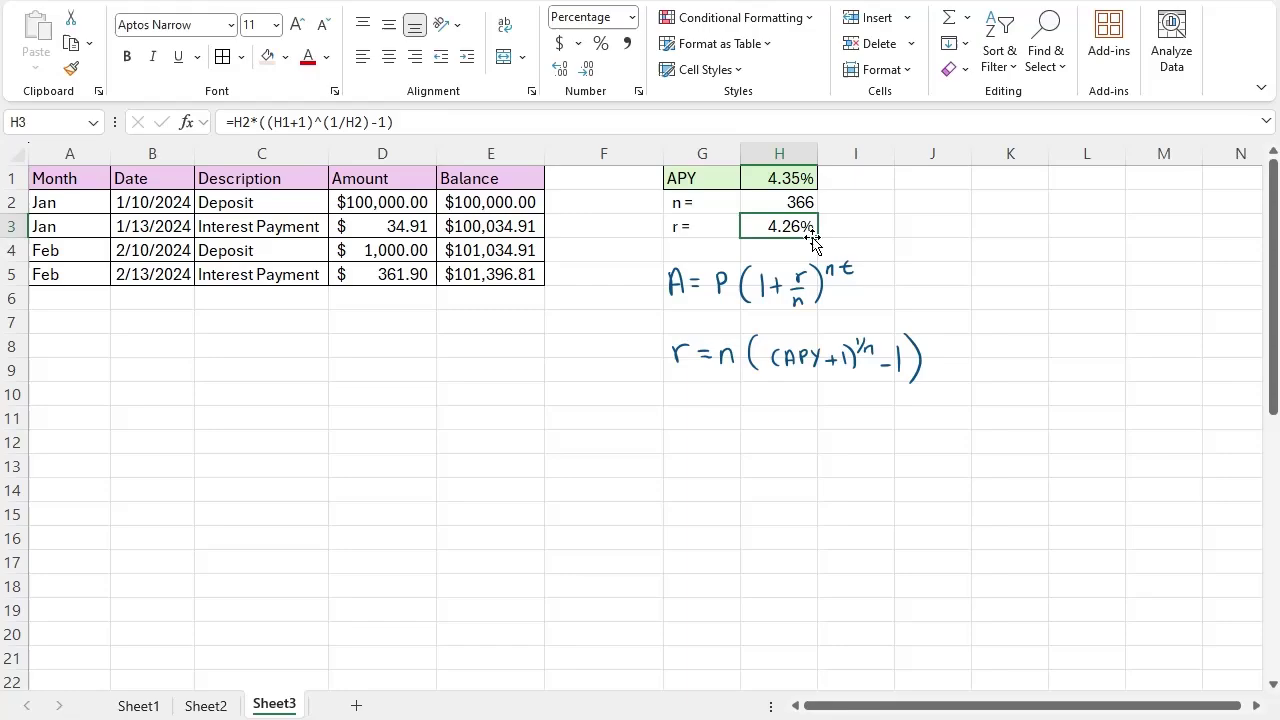
{"action": "left_click", "coordinate": [800, 200]}
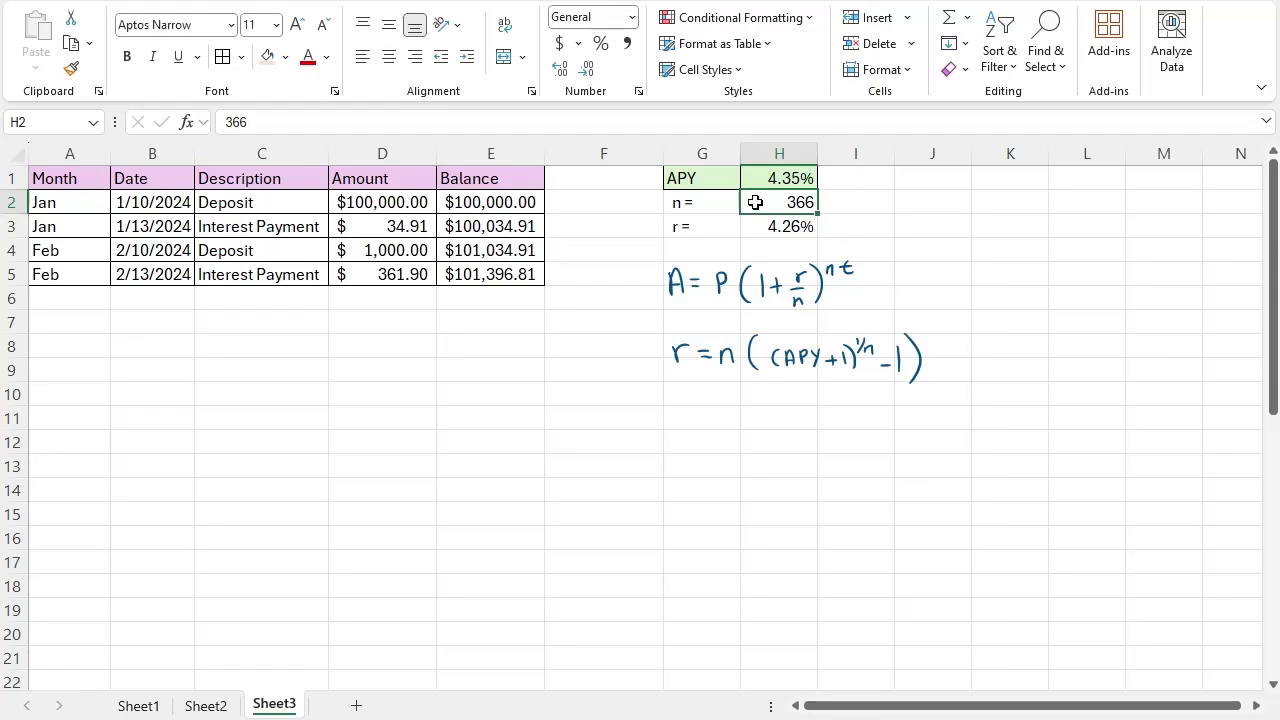
{"action": "left_click", "coordinate": [180, 205]}
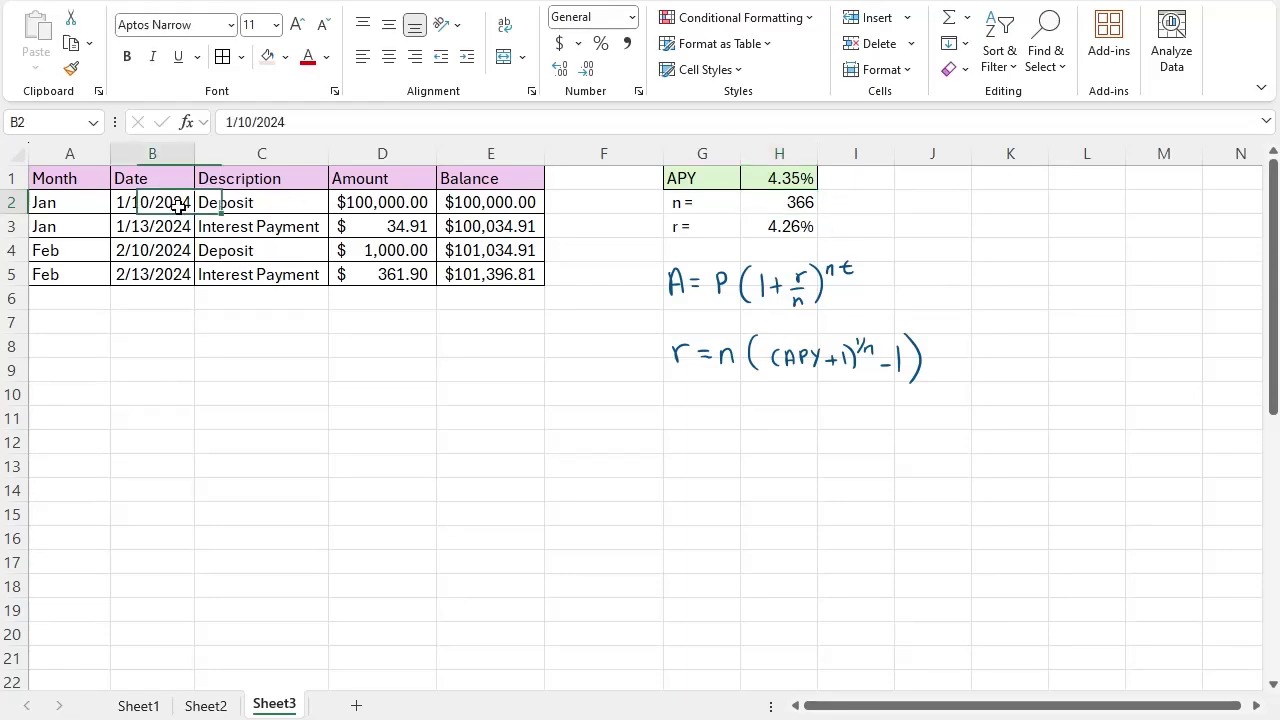
{"action": "left_click", "coordinate": [792, 203]}
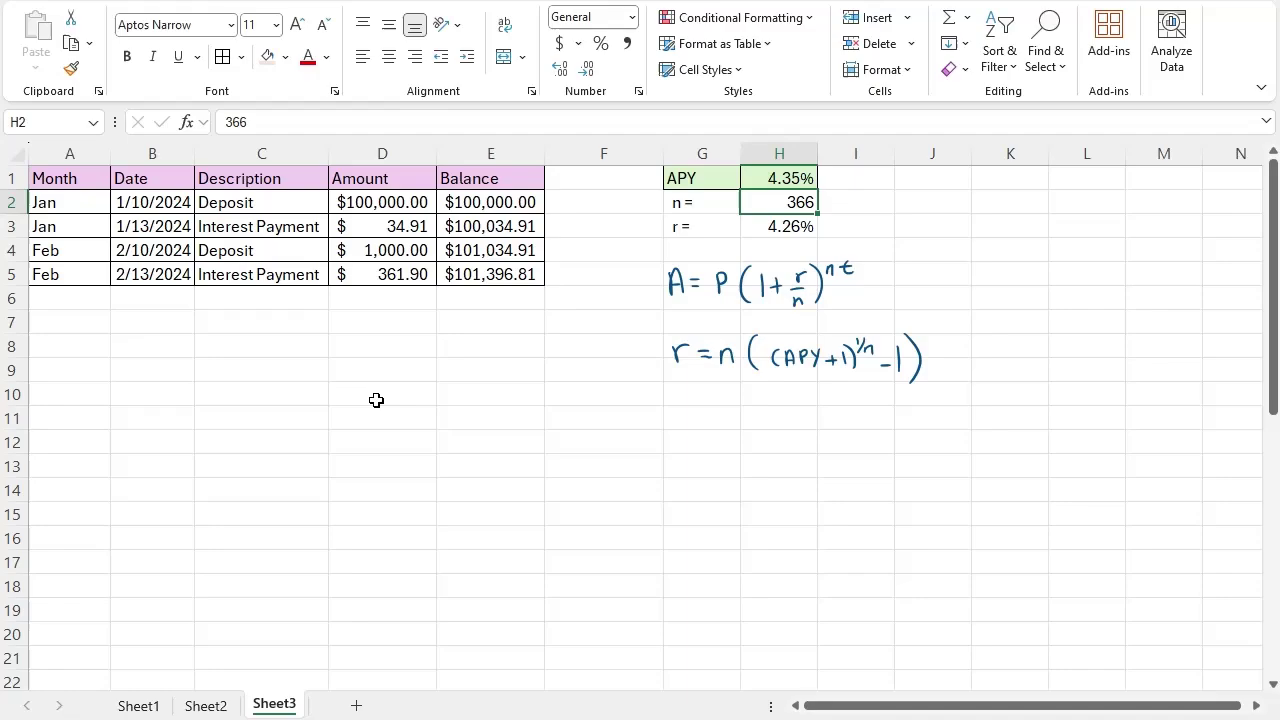
Enter 1/10/2024 in B8 and fill daily dates down to 2/13/2024 in row 42
{"action": "left_click", "coordinate": [126, 348]}
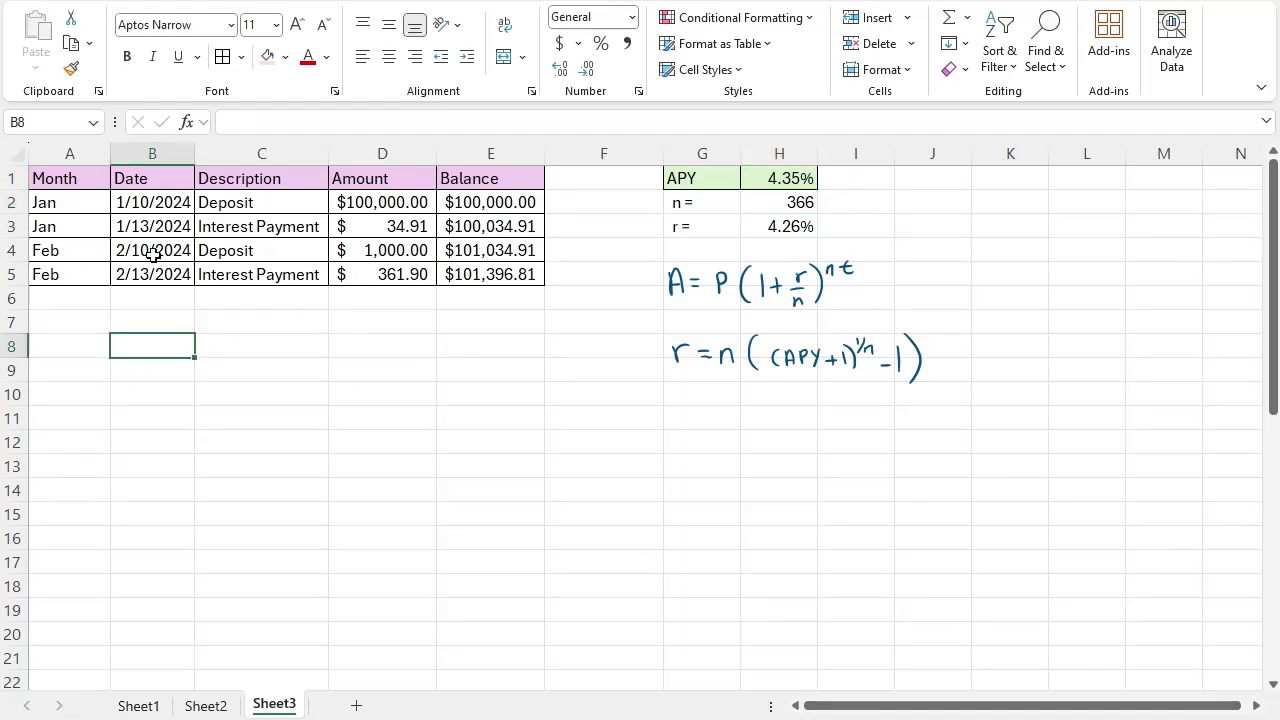
{"action": "left_click_drag", "start_coordinate": [135, 249], "coordinate": [358, 250]}
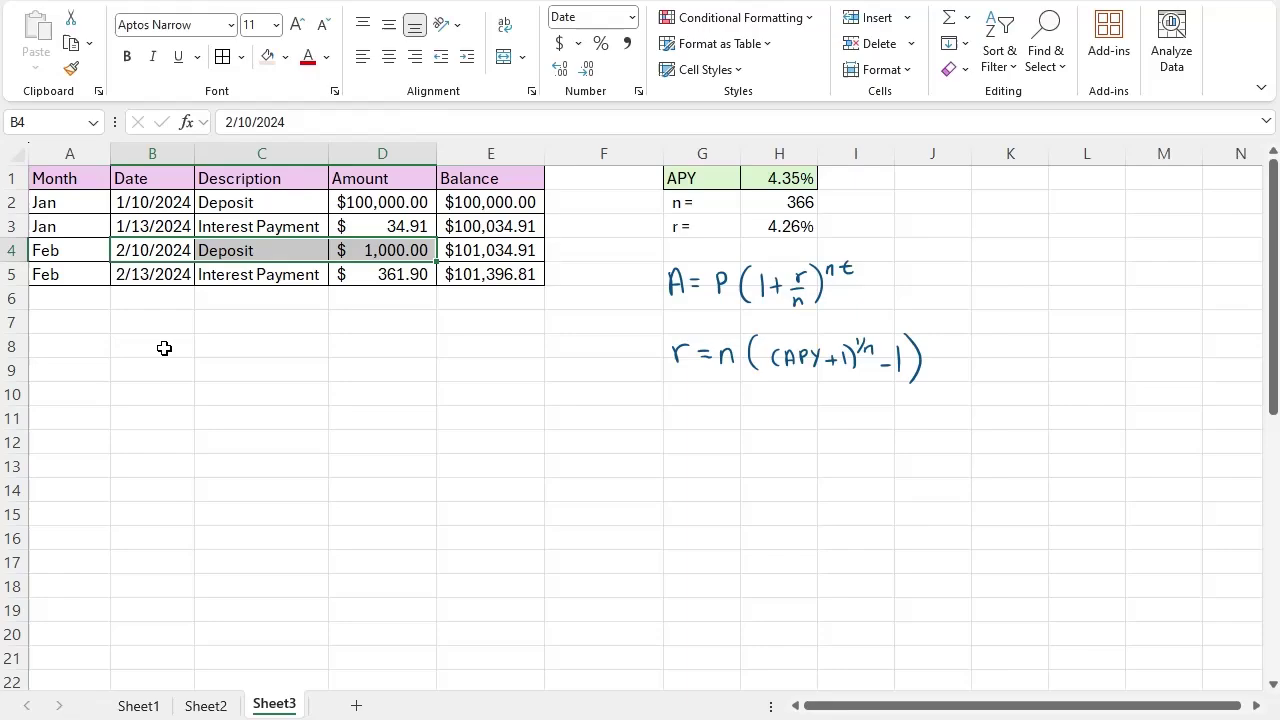
{"action": "left_click", "coordinate": [162, 345]}
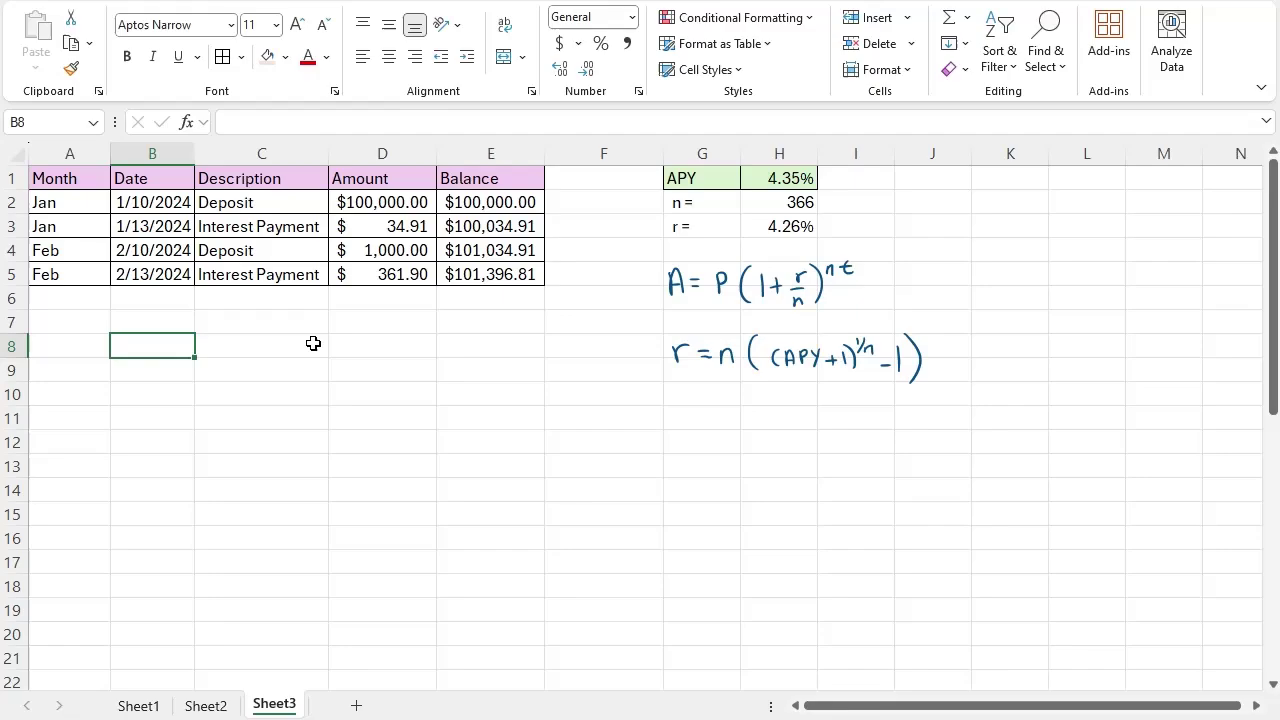
{"action": "type", "text": "1/10/24"}
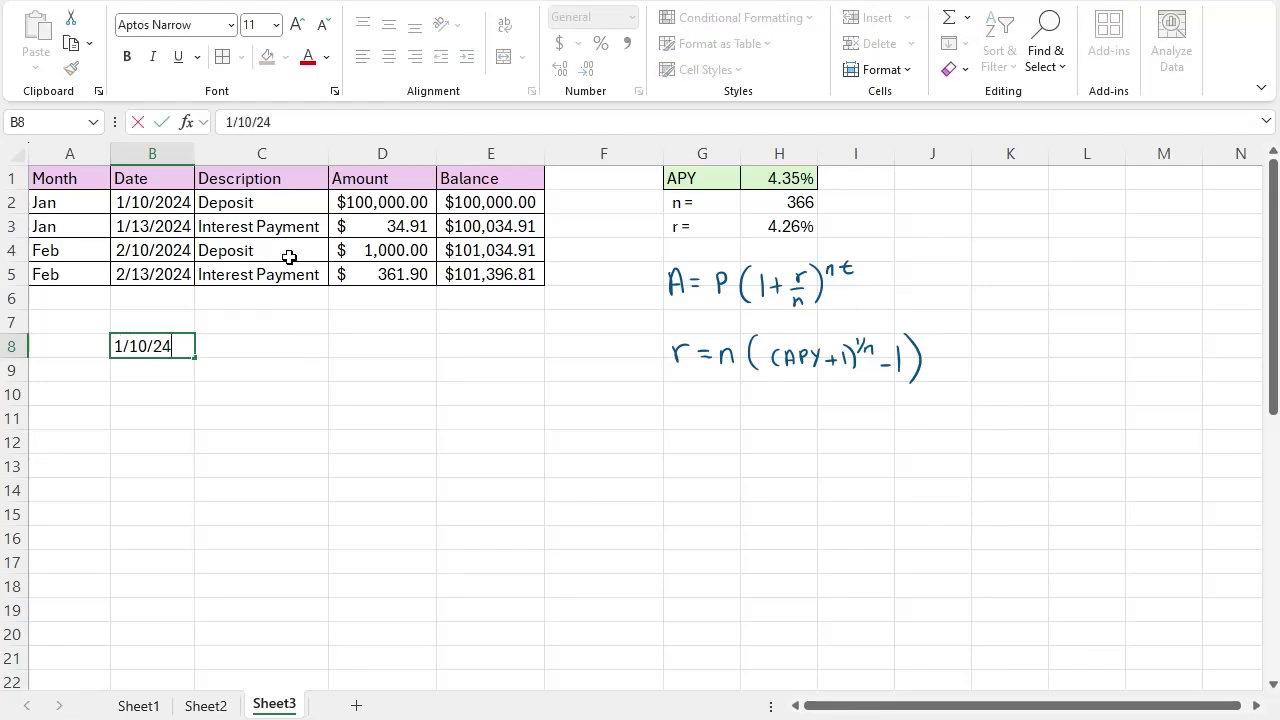
{"action": "left_click", "coordinate": [266, 360]}
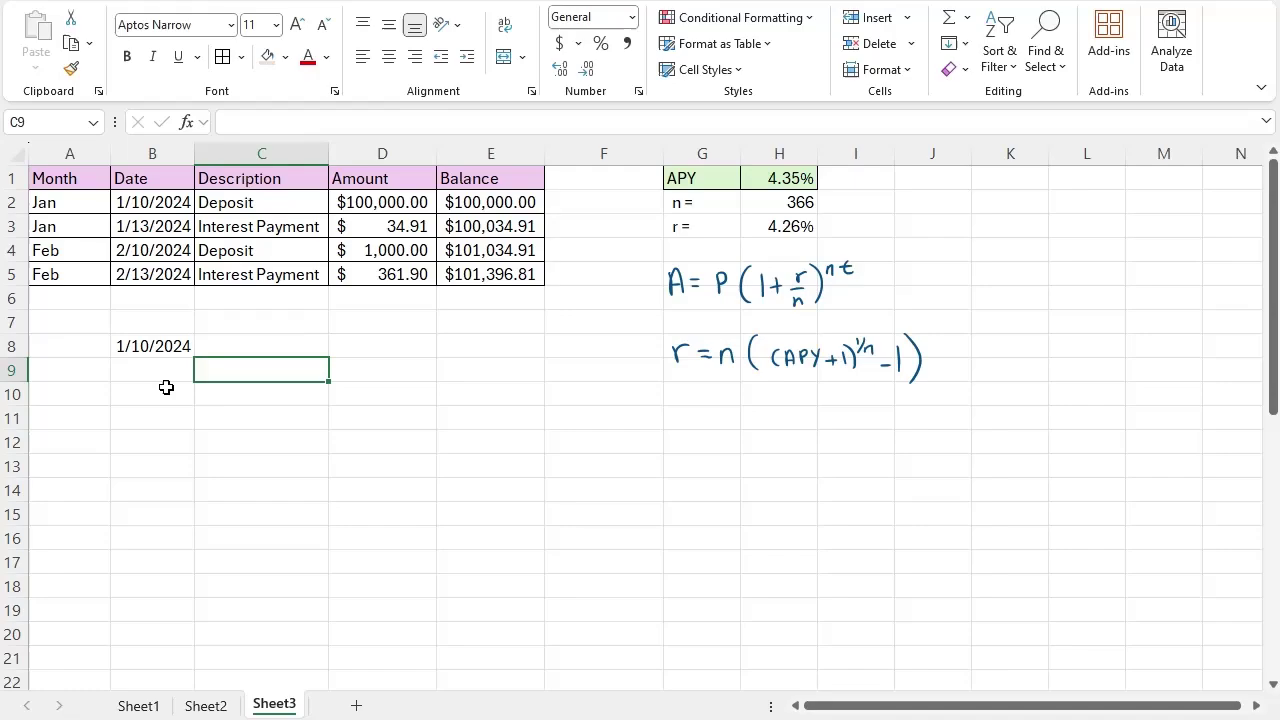
{"action": "left_click", "coordinate": [185, 353]}
{"action": "left_click_drag", "start_coordinate": [195, 358], "coordinate": [190, 478]}
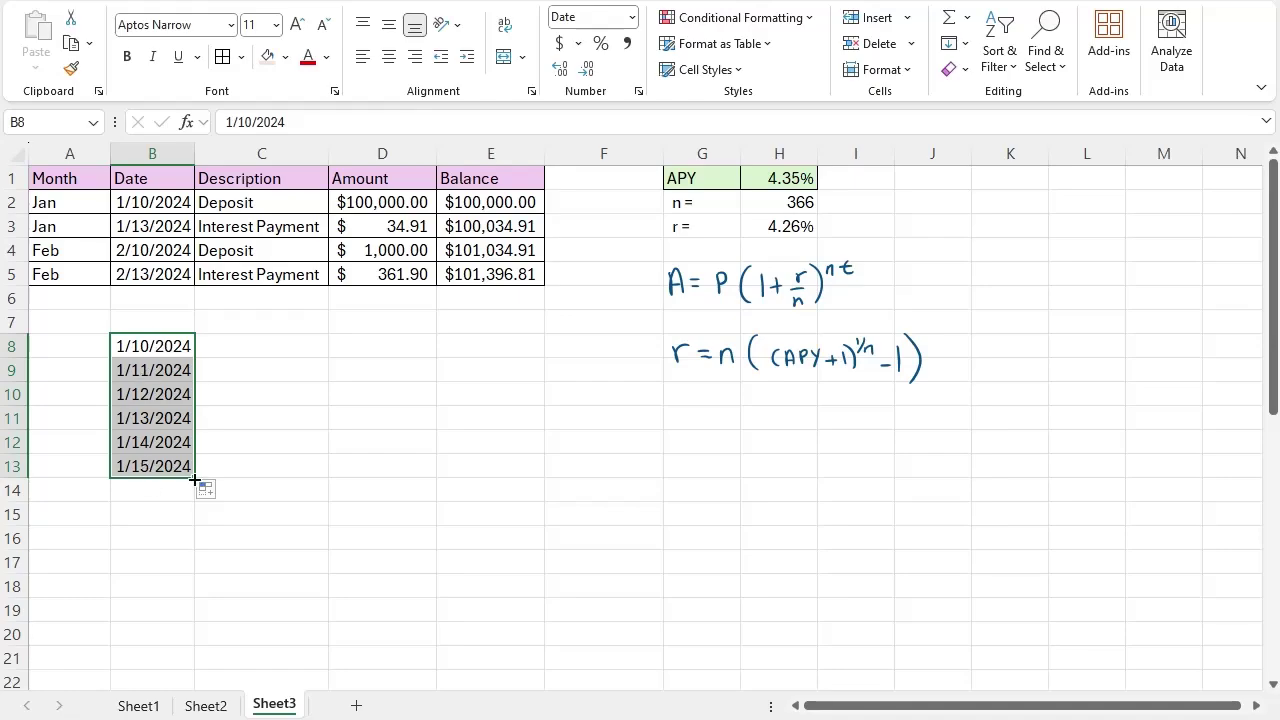
{"action": "left_click_drag", "start_coordinate": [194, 480], "coordinate": [184, 642]}
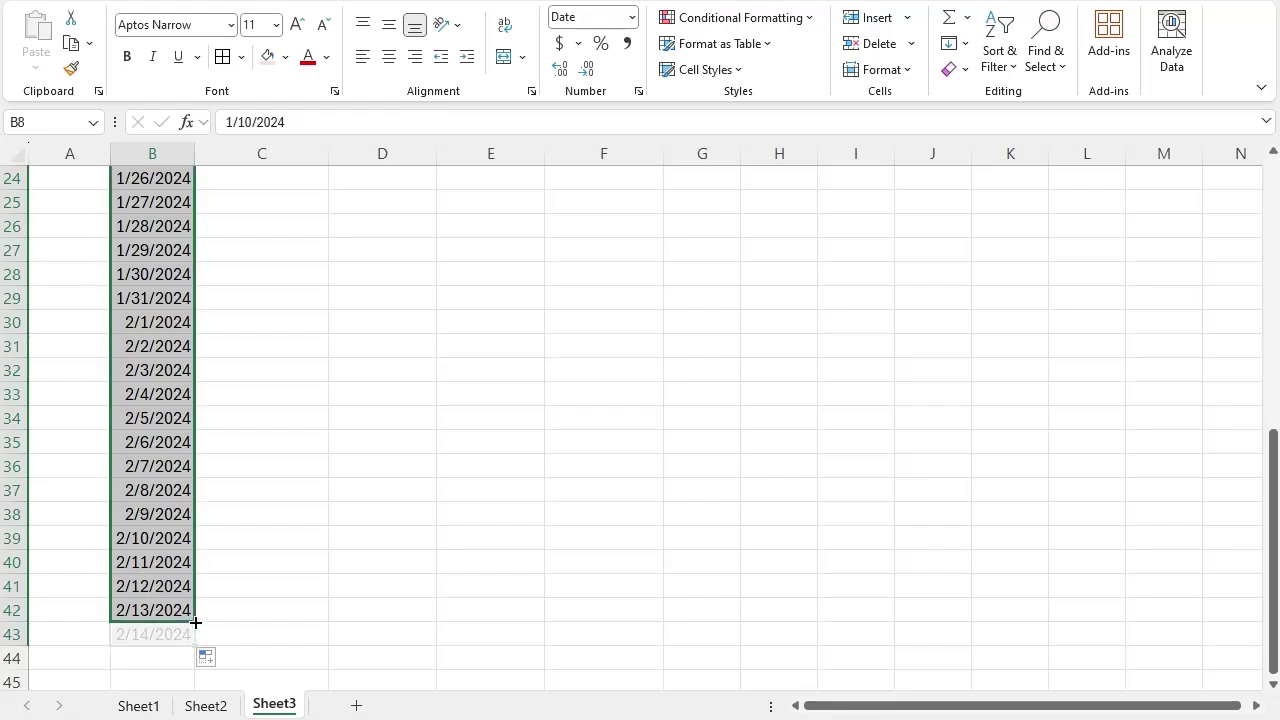
{"action": "scroll", "coordinate": [145, 563], "scroll_direction": "up", "scroll_amount": 8}
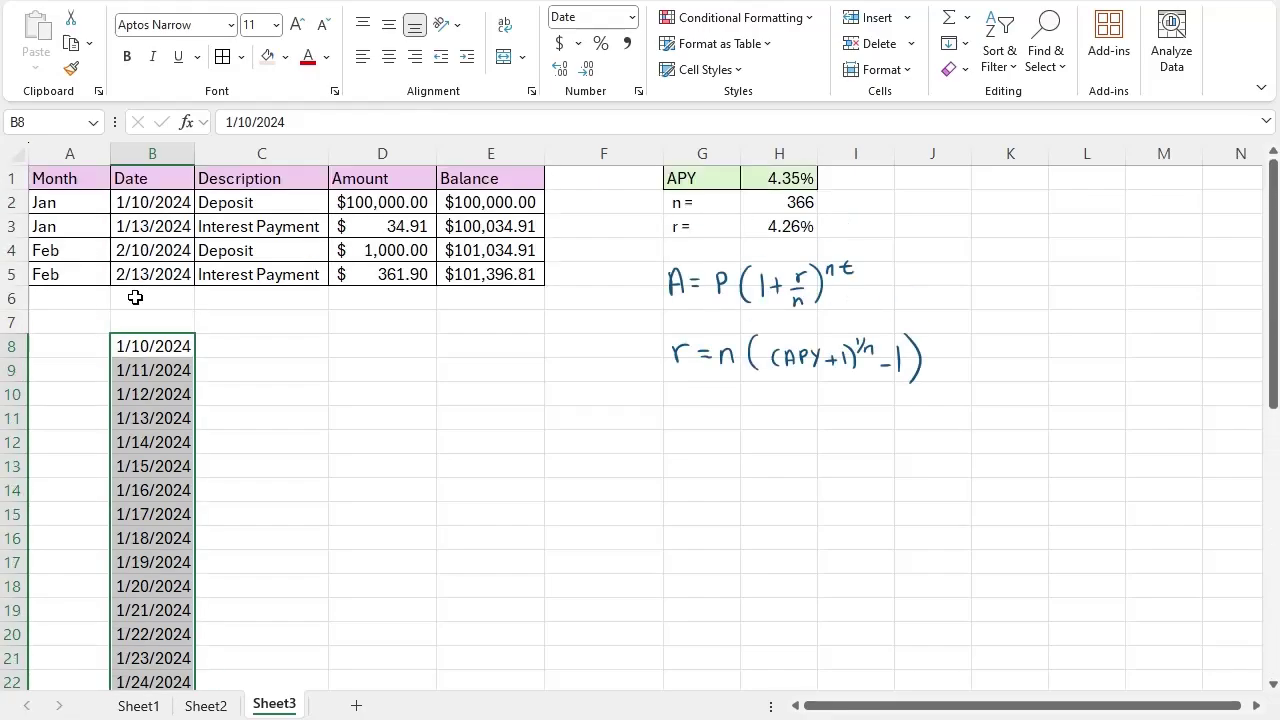
{"action": "left_click", "coordinate": [203, 343]}
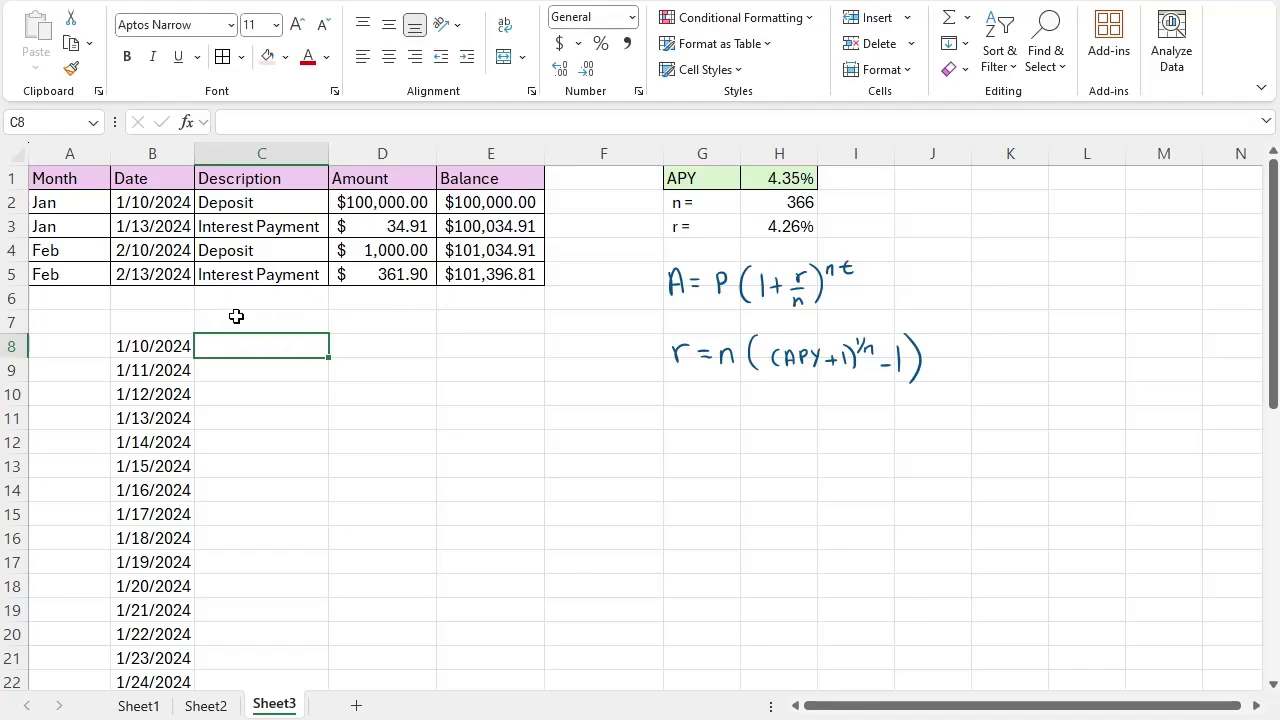
Add a Debit/Credit heading in C7 and a 100,000 deposit in C8 in Accounting format
{"action": "left_click", "coordinate": [237, 318]}
{"action": "type", "text": "Debit/Credi"}
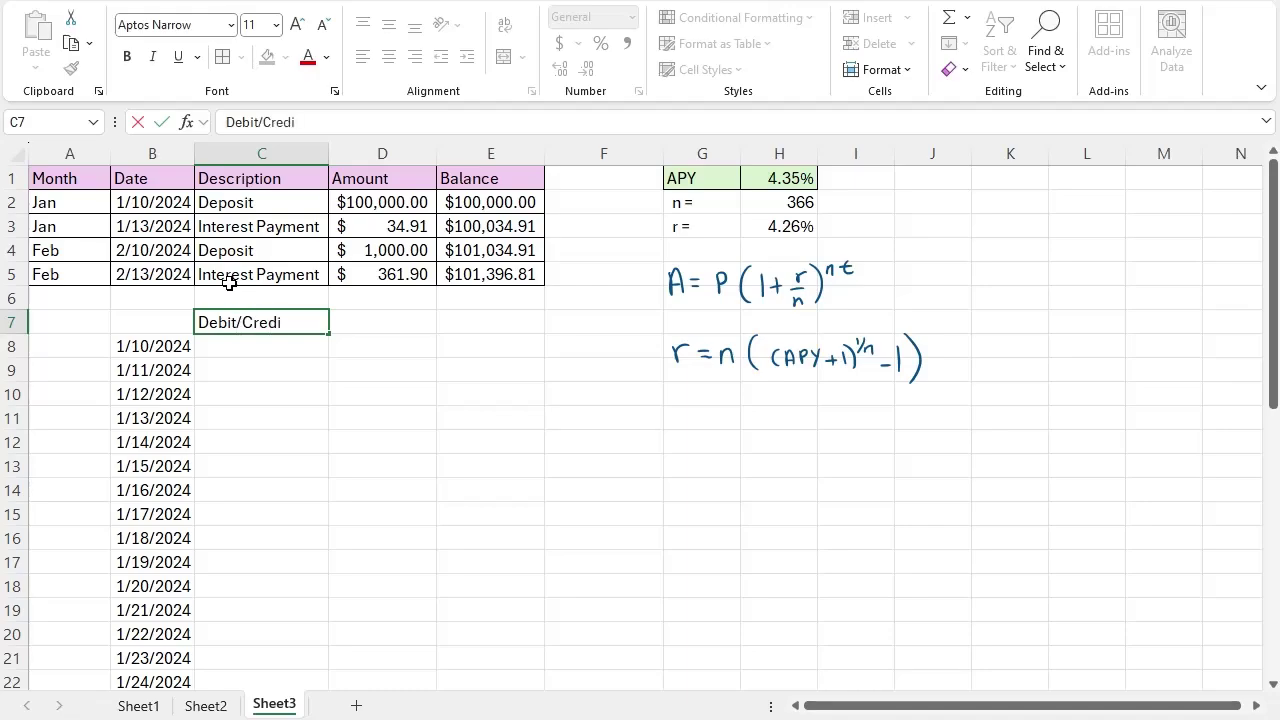
{"action": "type", "text": "t"}
{"action": "key", "text": "Return"}
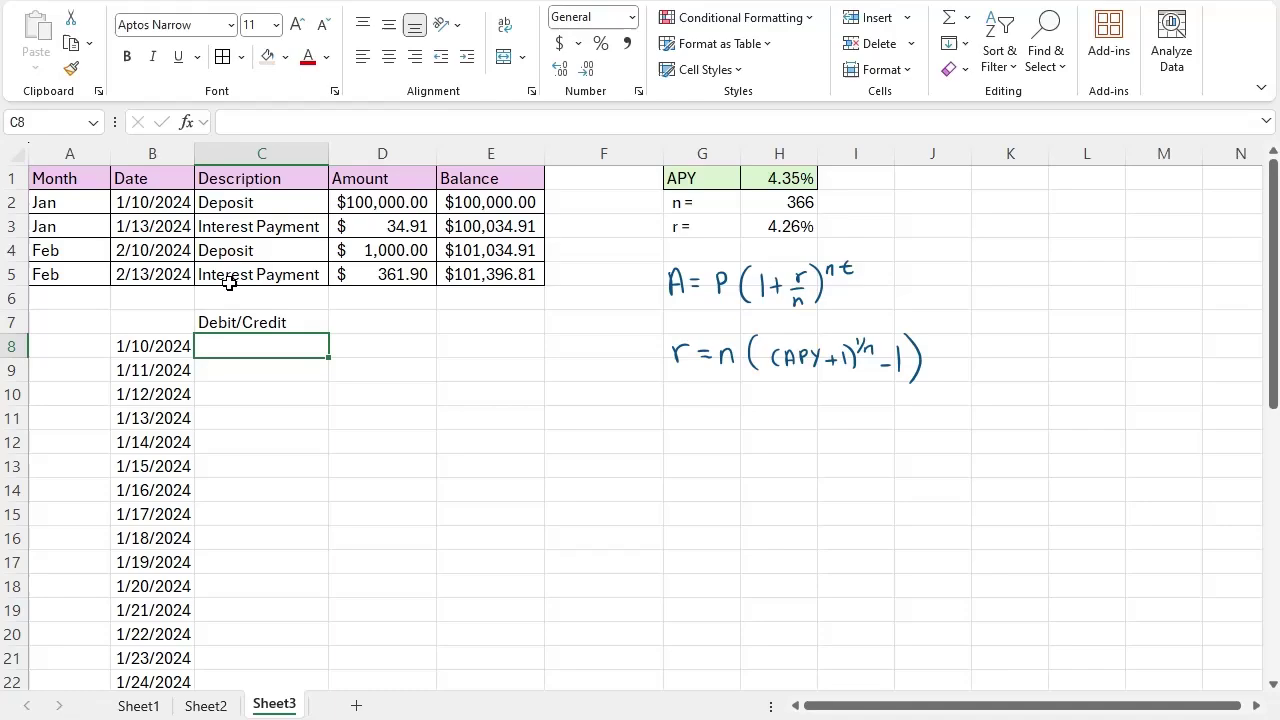
{"action": "type", "text": "100000"}
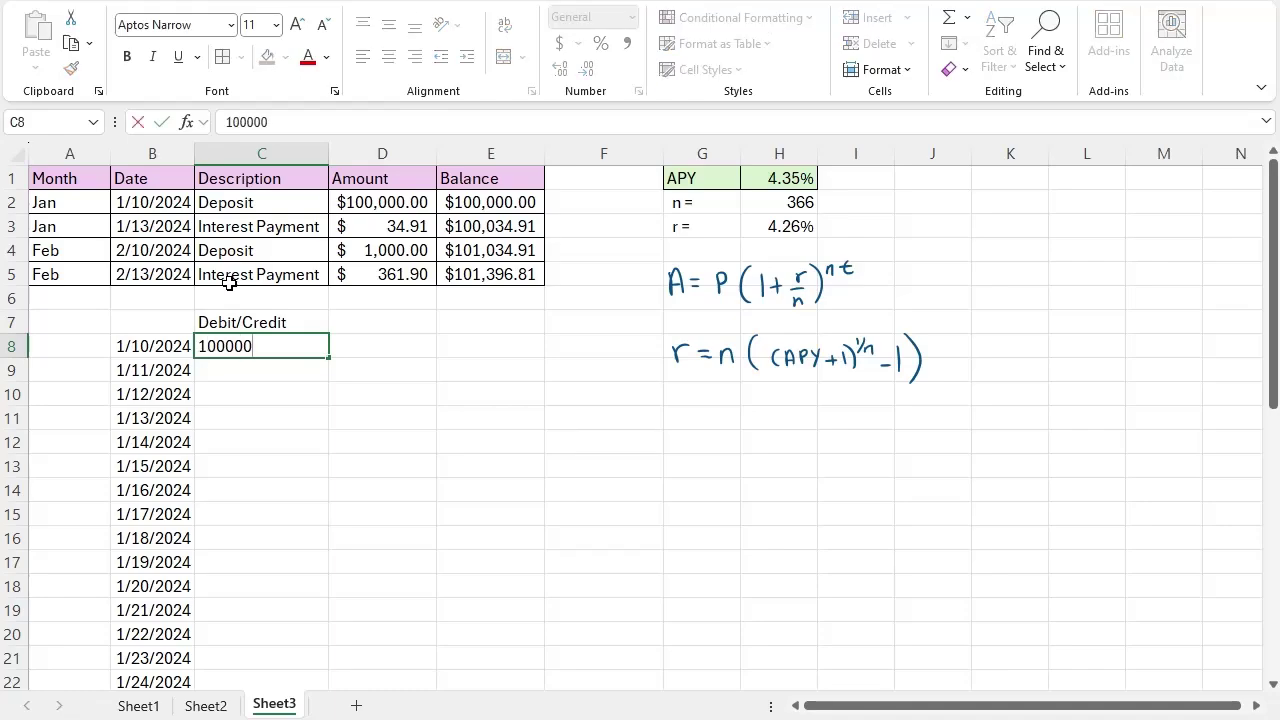
{"action": "key", "text": "Return"}
{"action": "key", "text": "Up"}
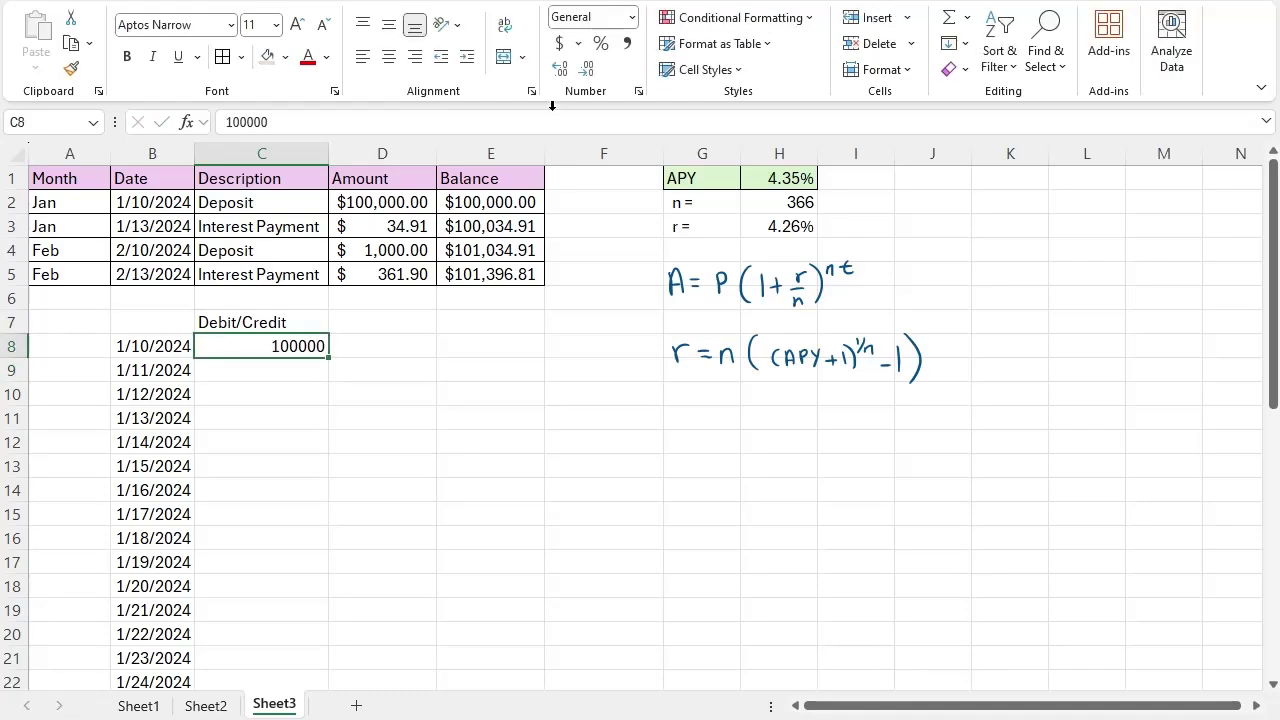
{"action": "left_click", "coordinate": [559, 43]}
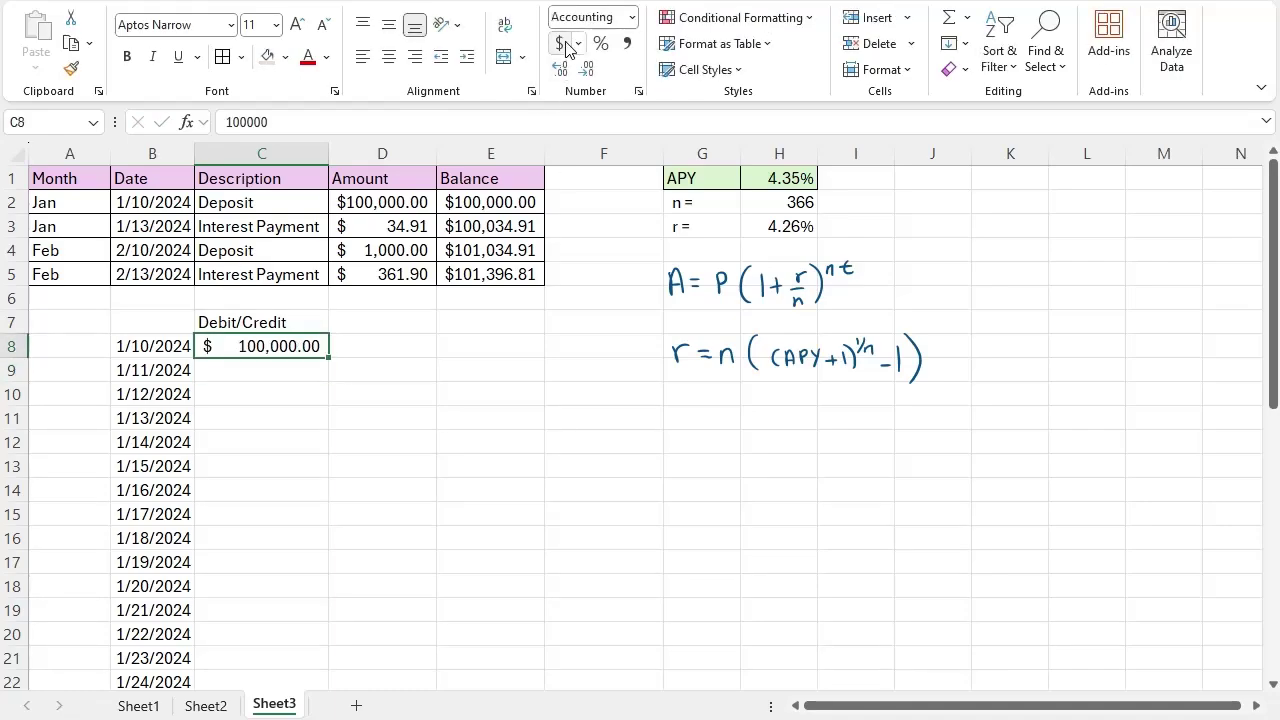
Add the headings Balance in E7 and Interest in D7
{"action": "left_click", "coordinate": [465, 326]}
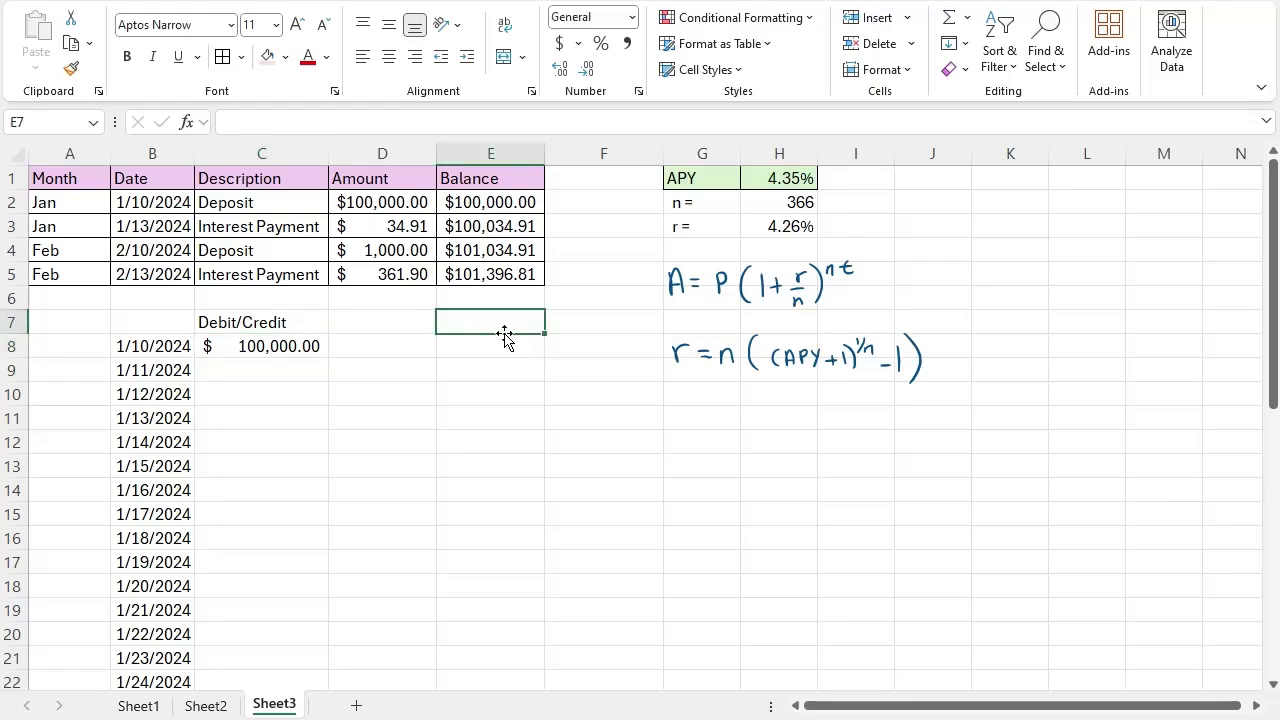
{"action": "type", "text": "Bala"}
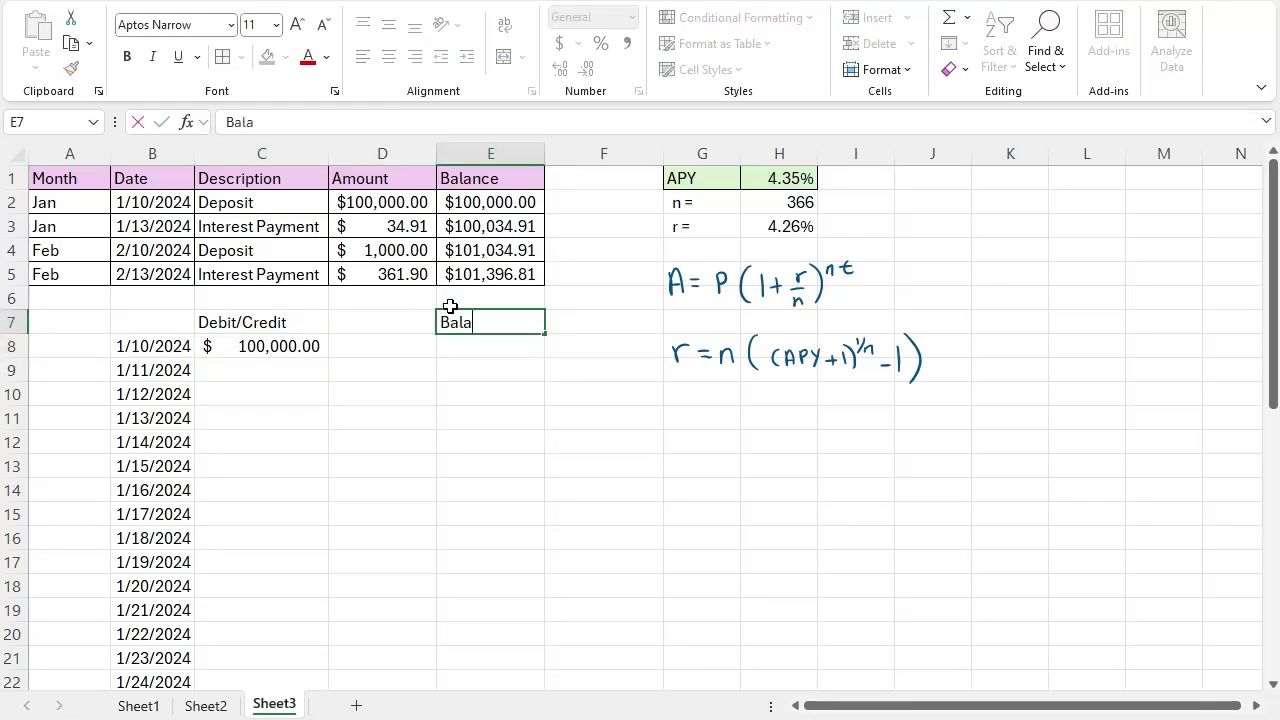
{"action": "type", "text": "nce"}
{"action": "key", "text": "Left"}
{"action": "type", "text": "Inter"}
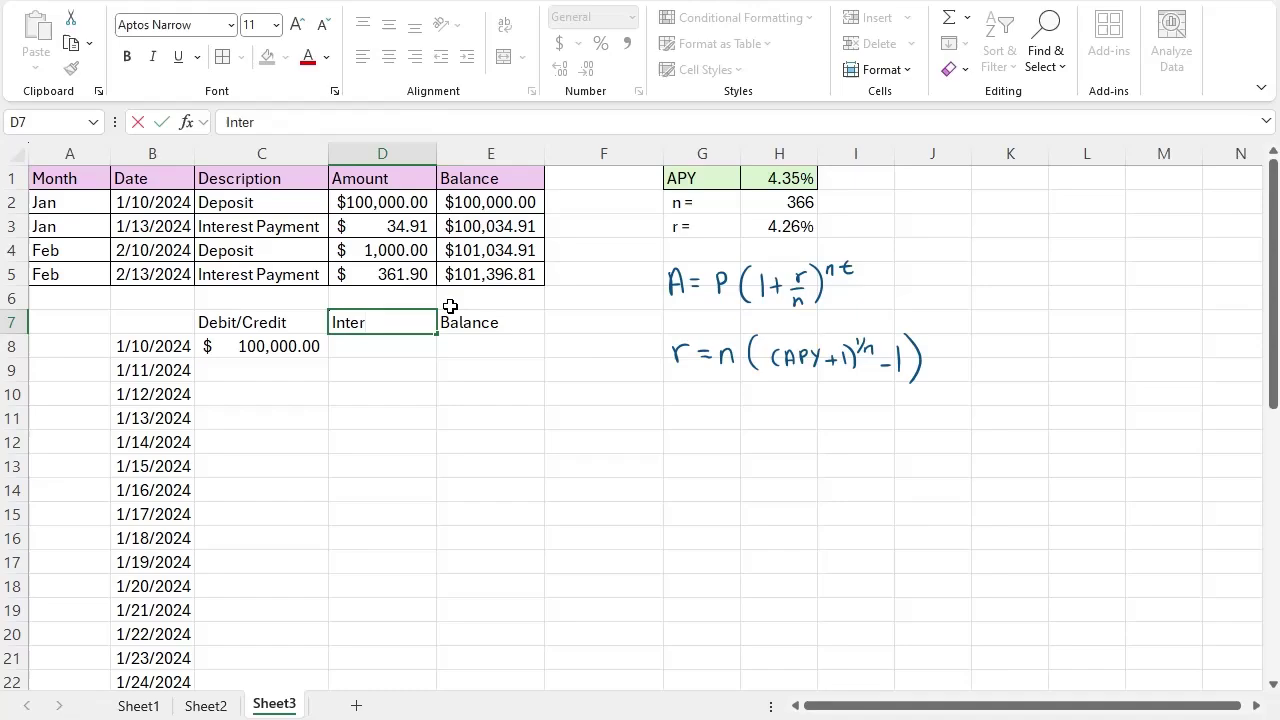
{"action": "key", "text": "Return"}
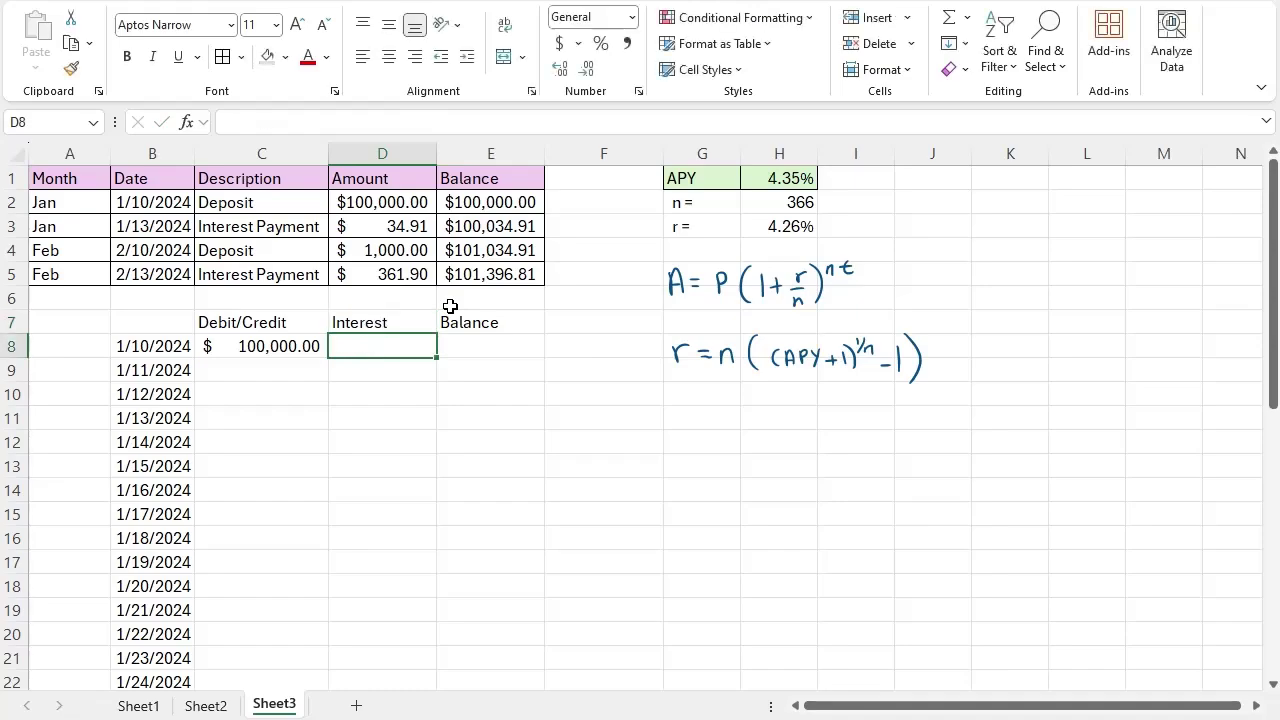
Set the opening balance in E8 to =C8 and confirm the formula
{"action": "left_click", "coordinate": [464, 346]}
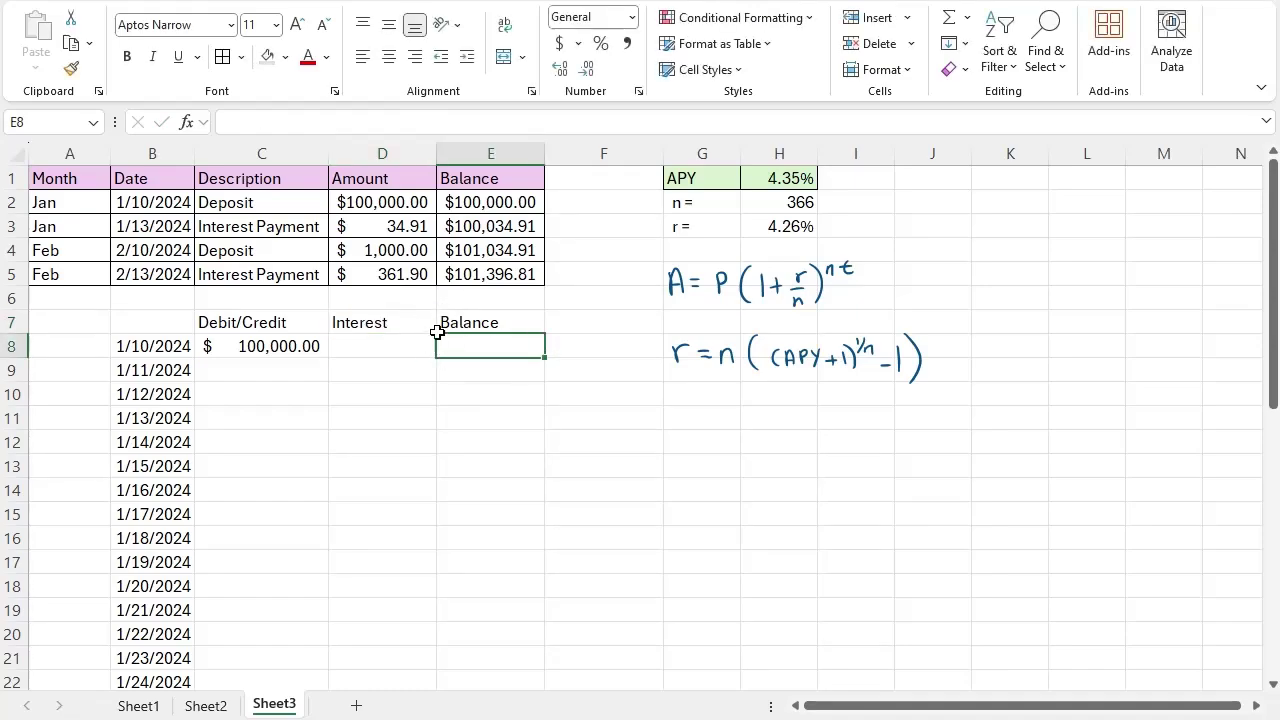
{"action": "type", "text": "="}
{"action": "key", "text": "Left"}
{"action": "key", "text": "Left"}
{"action": "key", "text": "Return"}
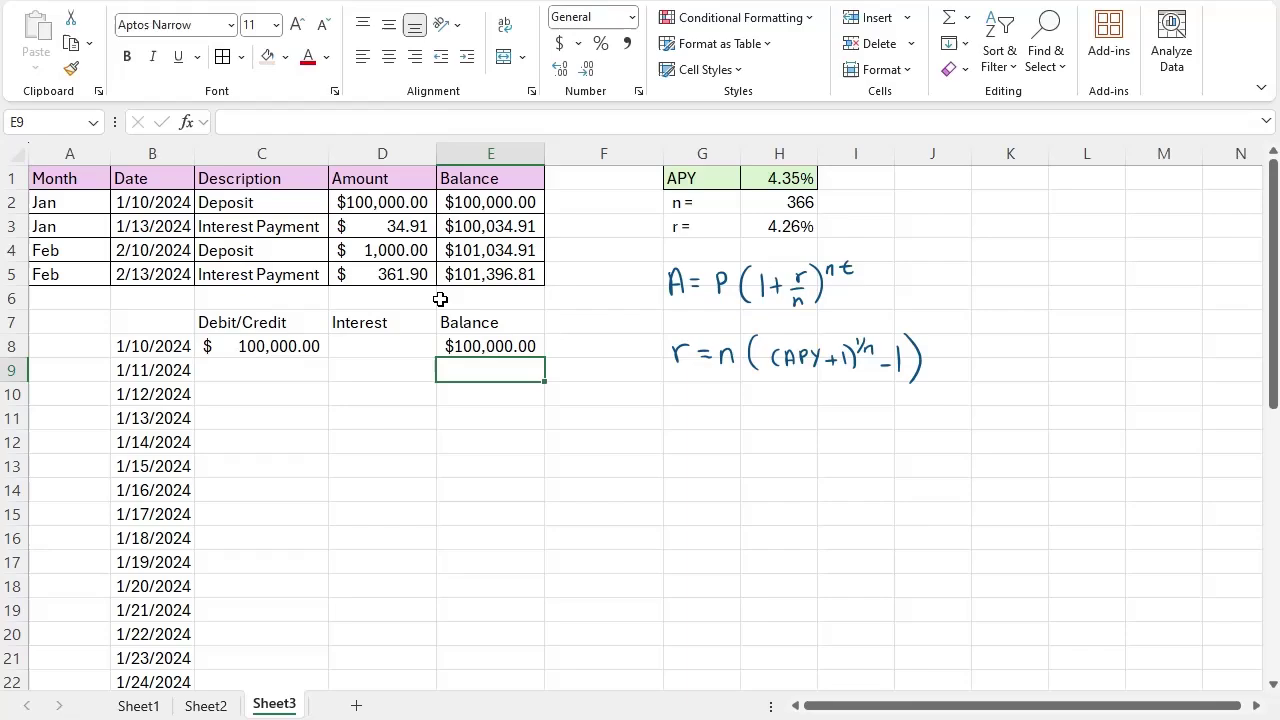
{"action": "left_click_drag", "start_coordinate": [263, 346], "coordinate": [540, 346]}
{"action": "left_click", "coordinate": [530, 346]}
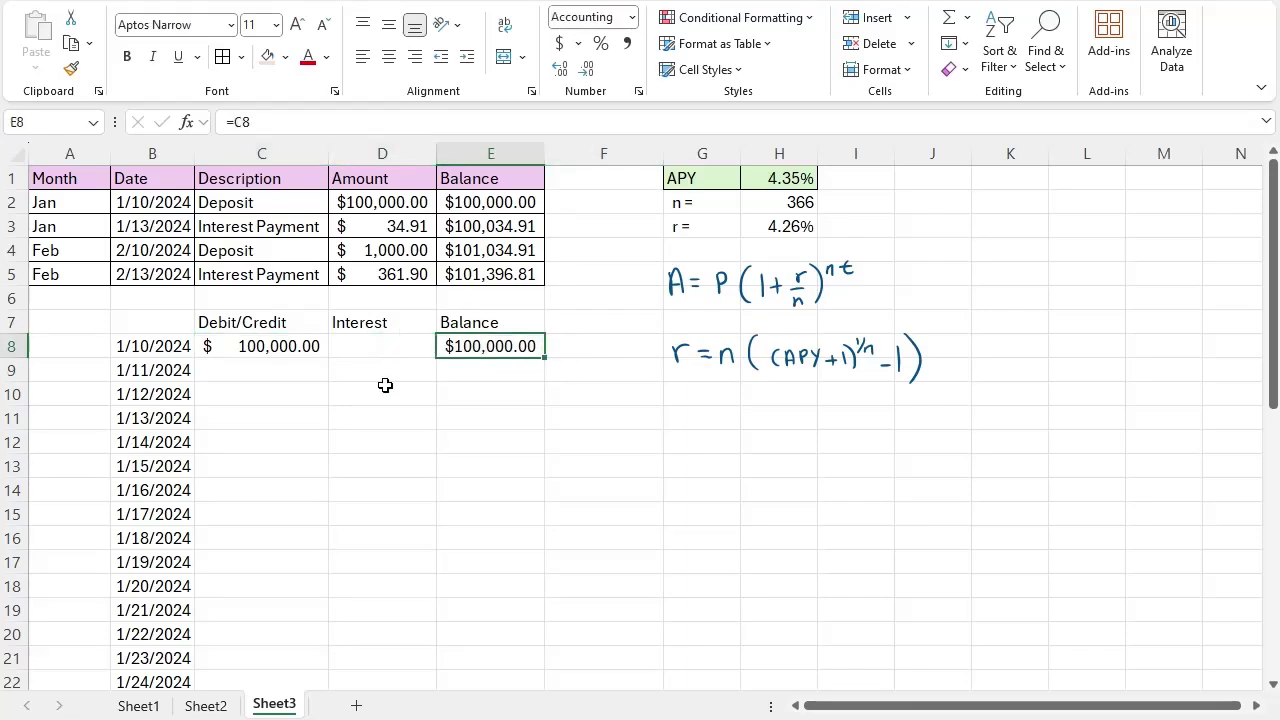
{"action": "left_click", "coordinate": [296, 372]}
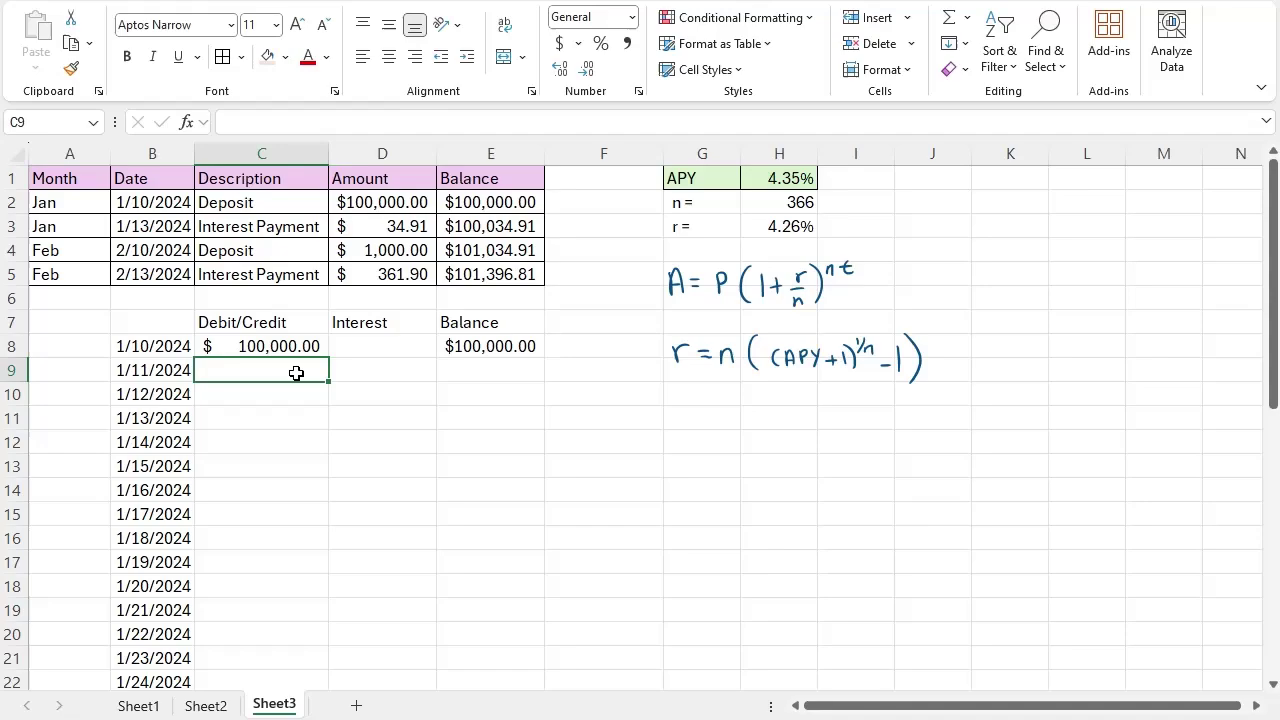
{"action": "left_click", "coordinate": [398, 370]}
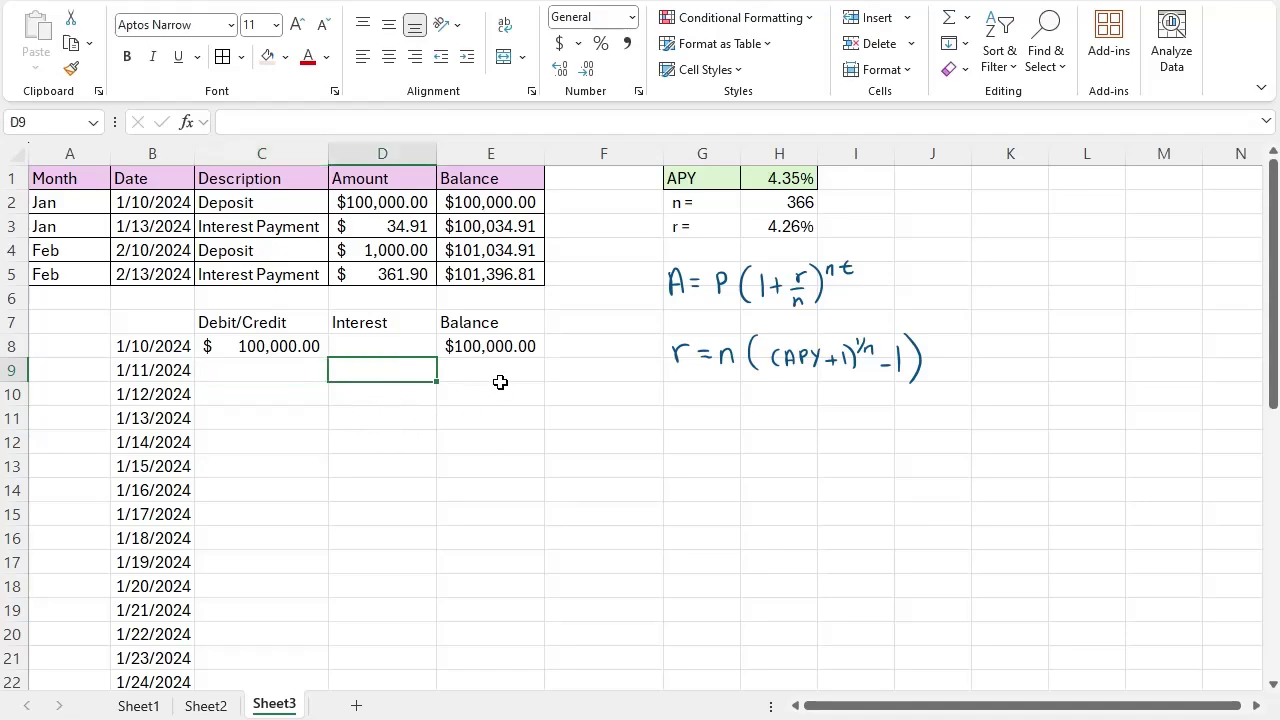
{"action": "left_click", "coordinate": [494, 376]}
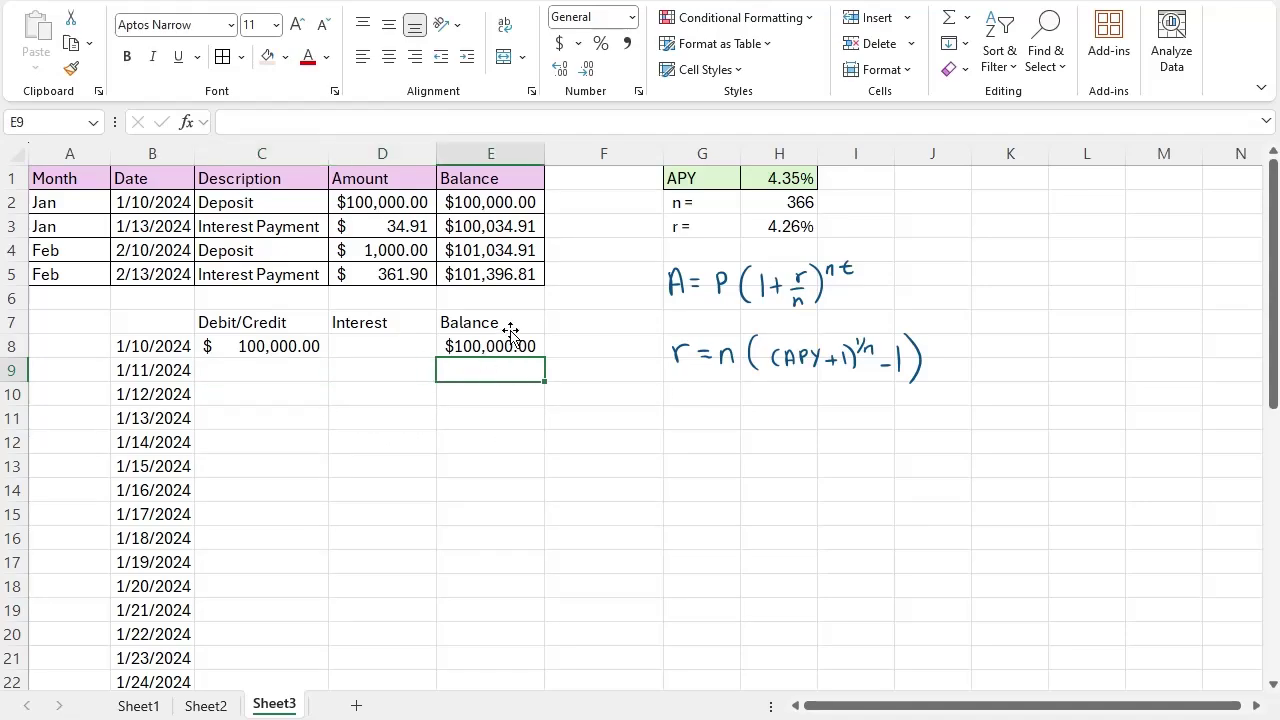
Start E9's formula as =E8*(1+$H$3, with the H3 rate made absolute
{"action": "type", "text": "="}
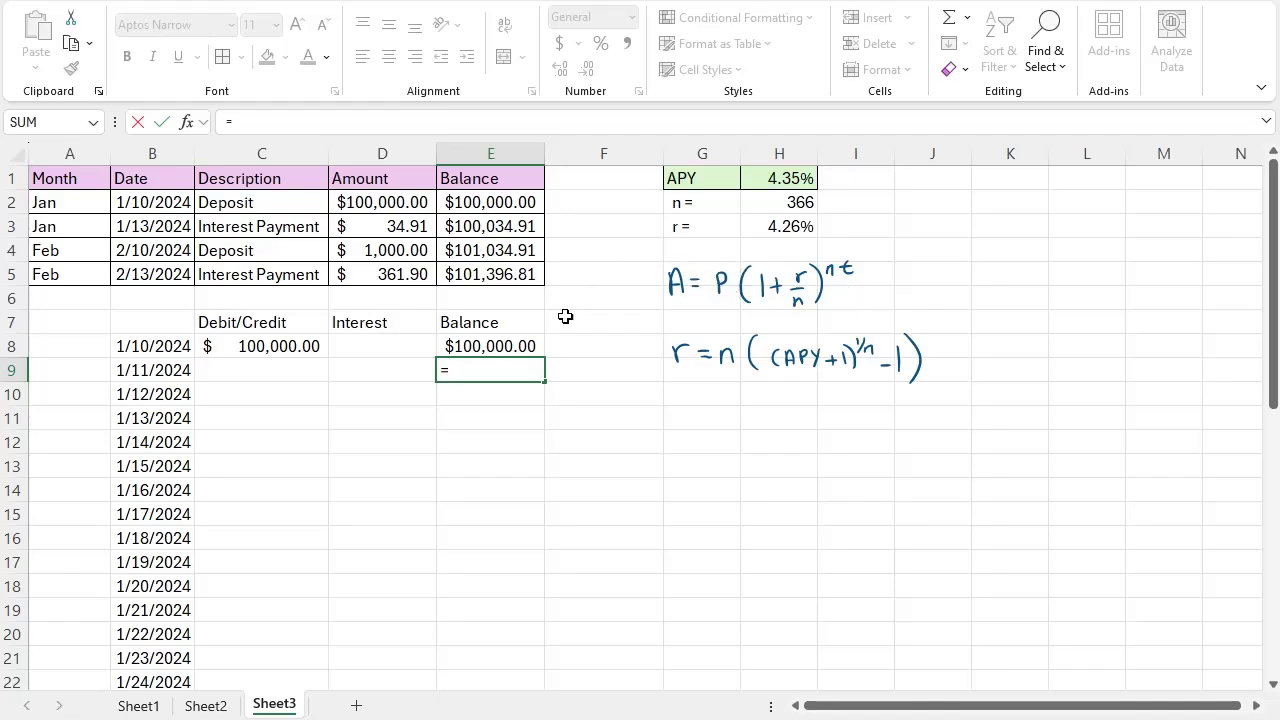
{"action": "left_click", "coordinate": [491, 340]}
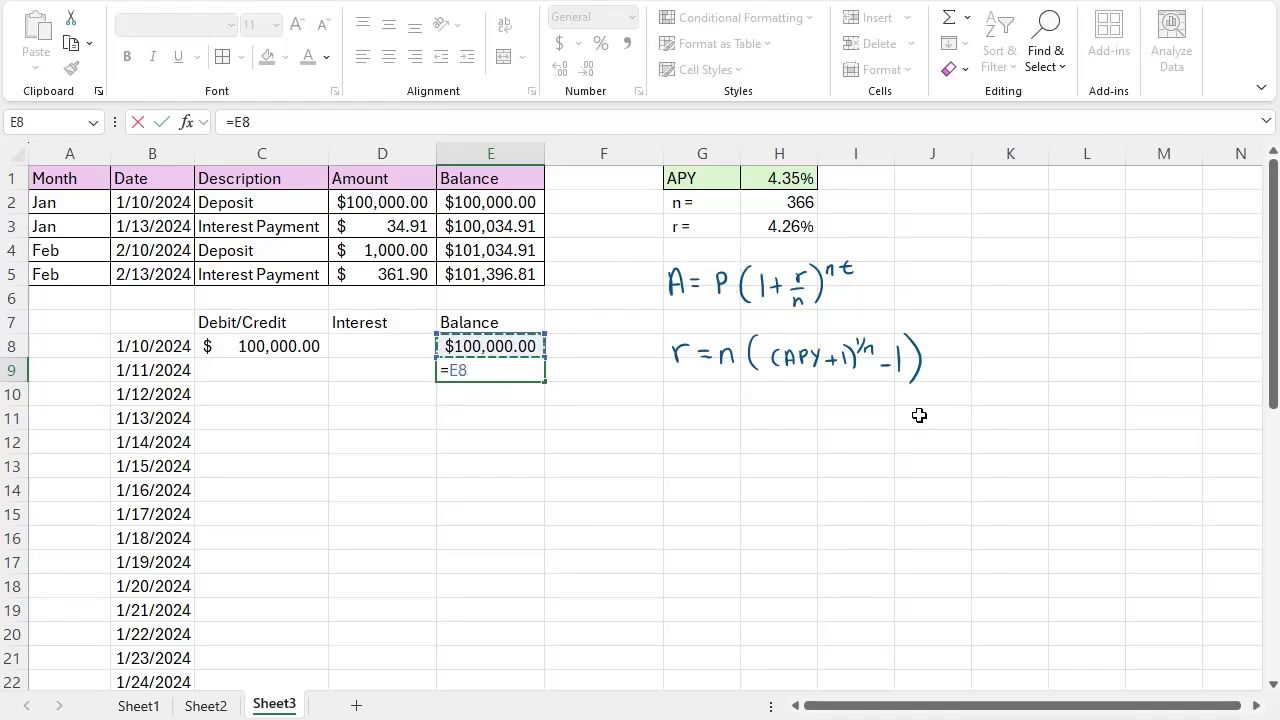
{"action": "type", "text": "*("}
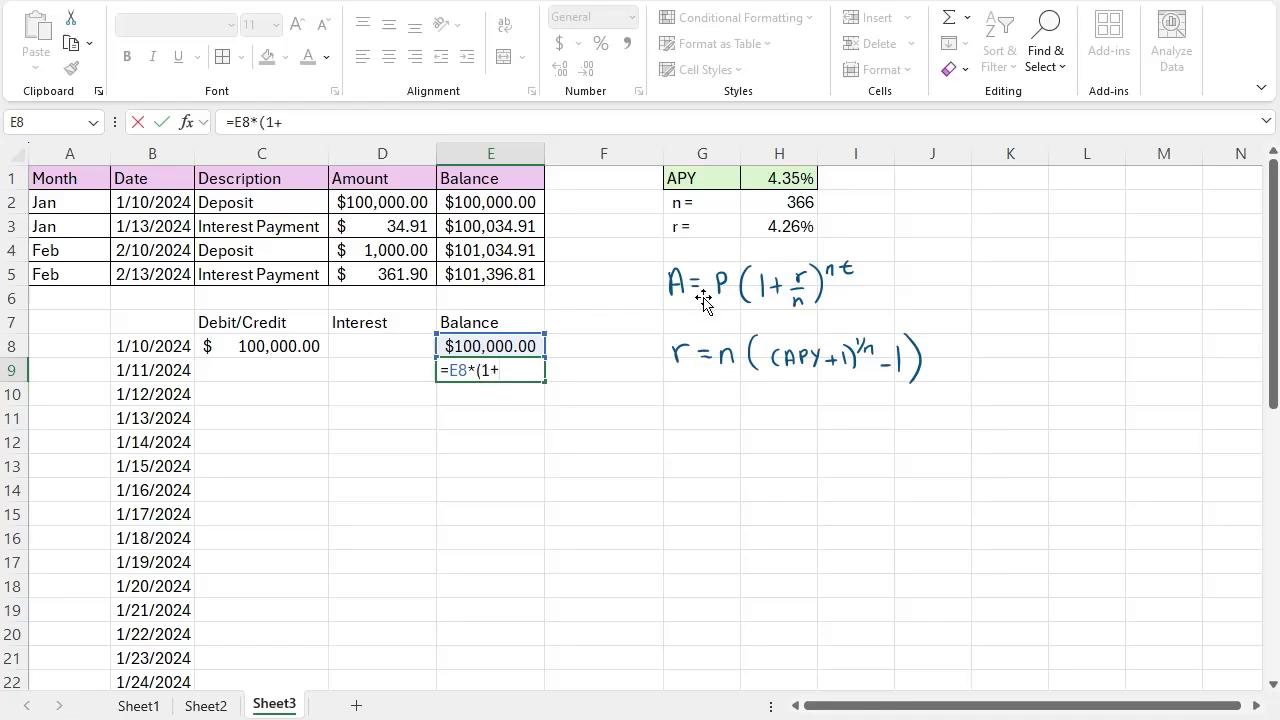
{"action": "type", "text": "1+"}
{"action": "left_click", "coordinate": [793, 228]}
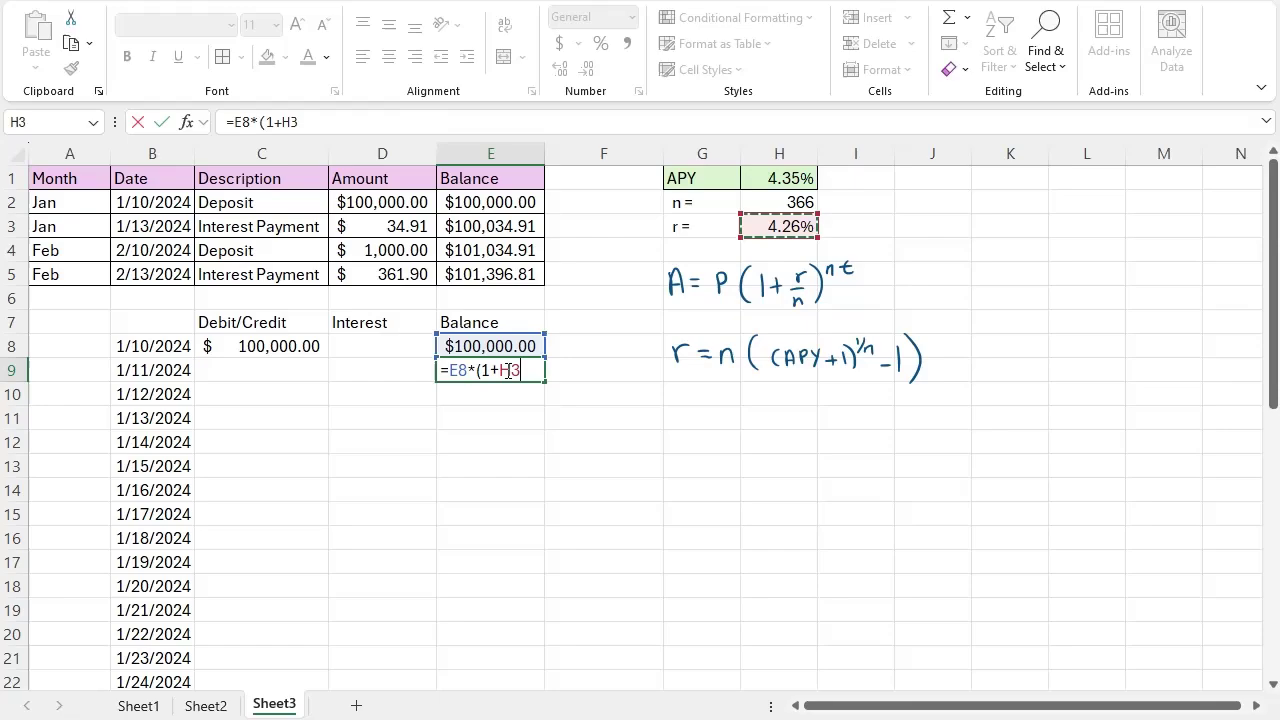
{"action": "left_click", "coordinate": [501, 370]}
{"action": "type", "text": "$"}
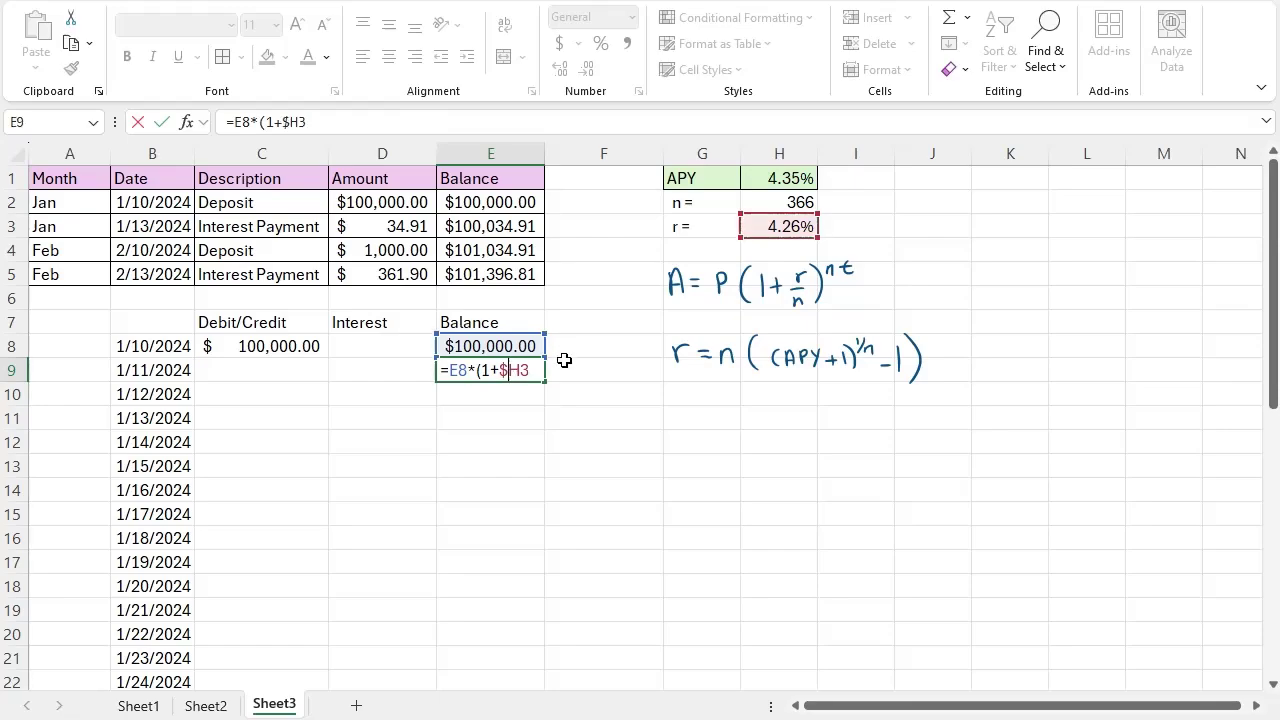
{"action": "left_click", "coordinate": [520, 370]}
{"action": "type", "text": "$"}
Divide the rate by the compounding count as an absolute reference, $H$2
{"action": "type", "text": "/"}
{"action": "left_click", "coordinate": [777, 205]}
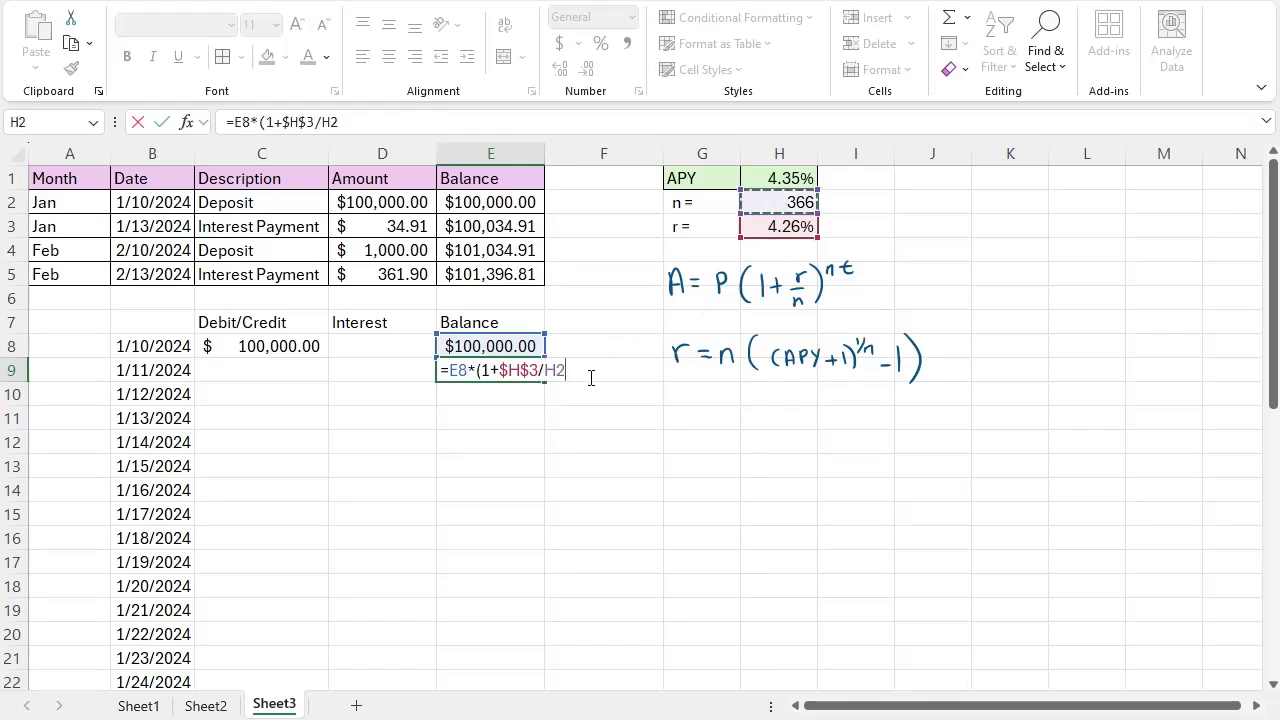
{"action": "left_click", "coordinate": [564, 370]}
{"action": "key", "text": "Left"}
{"action": "key", "text": "Left"}
{"action": "type", "text": "$"}
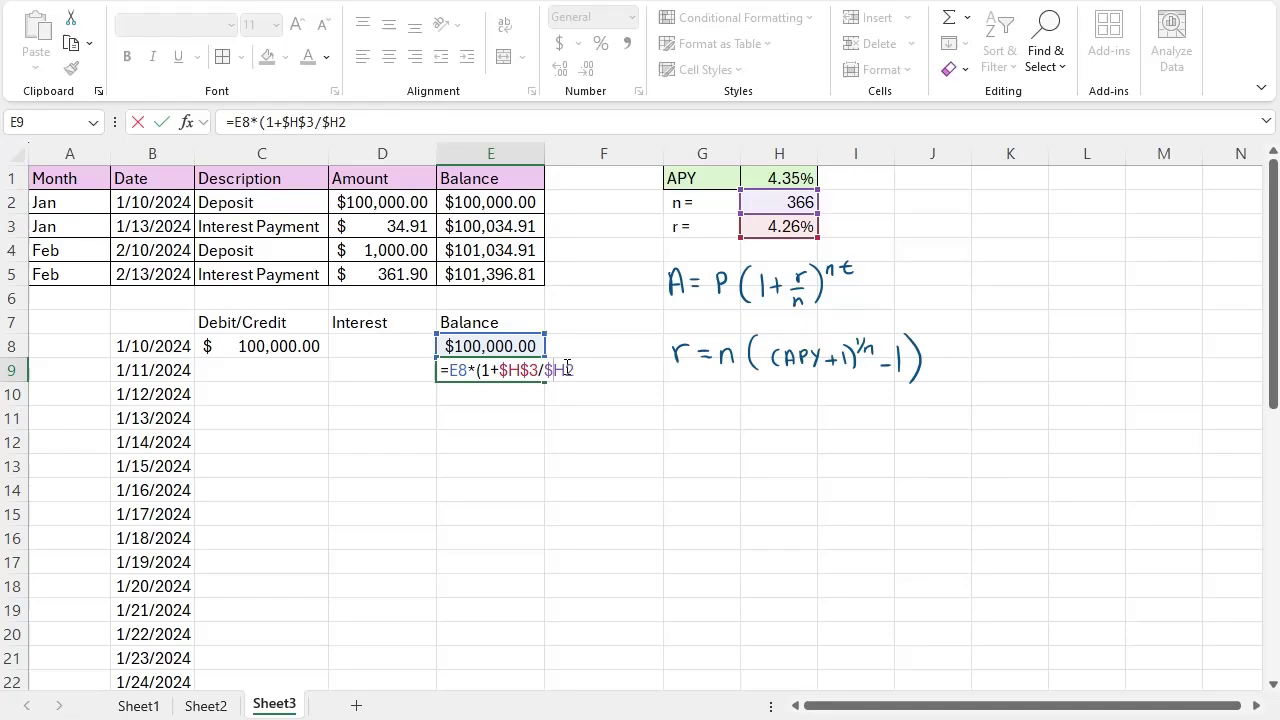
{"action": "key", "text": "Right"}
{"action": "type", "text": "$"}
{"action": "key", "text": "Return"}
{"action": "left_click", "coordinate": [355, 367]}
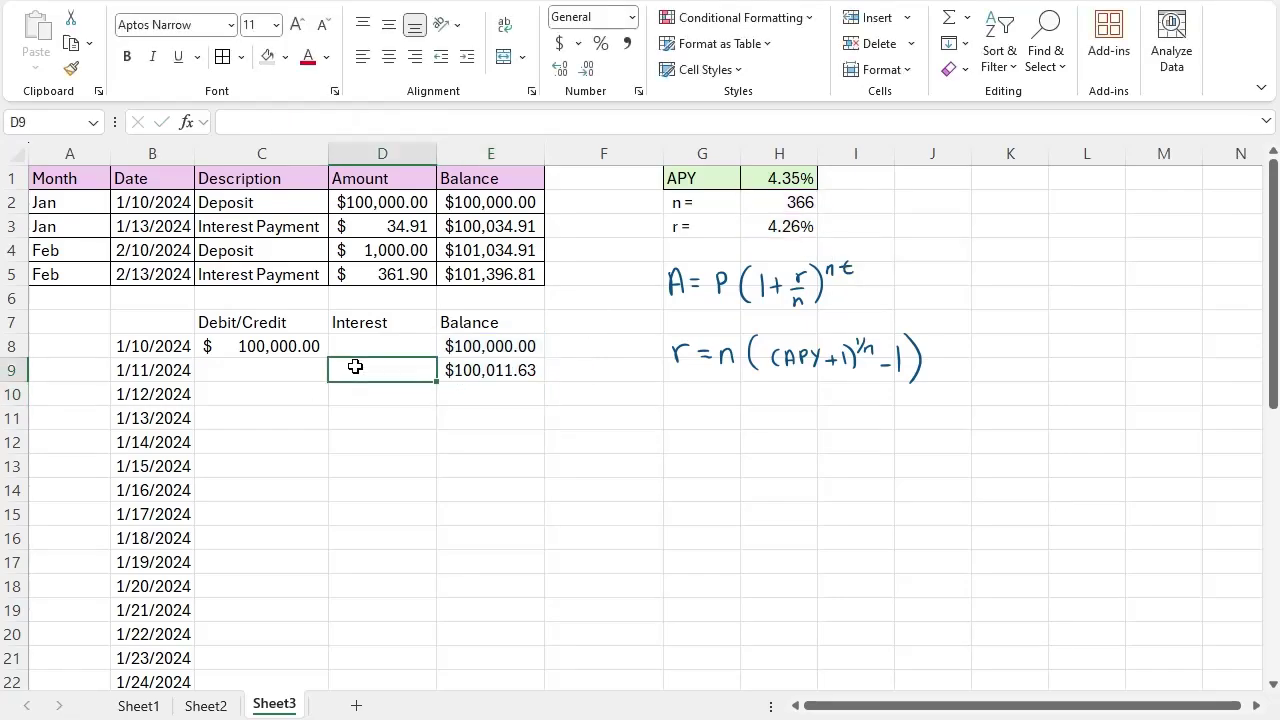
{"action": "type", "text": "="}
{"action": "left_click", "coordinate": [484, 373]}
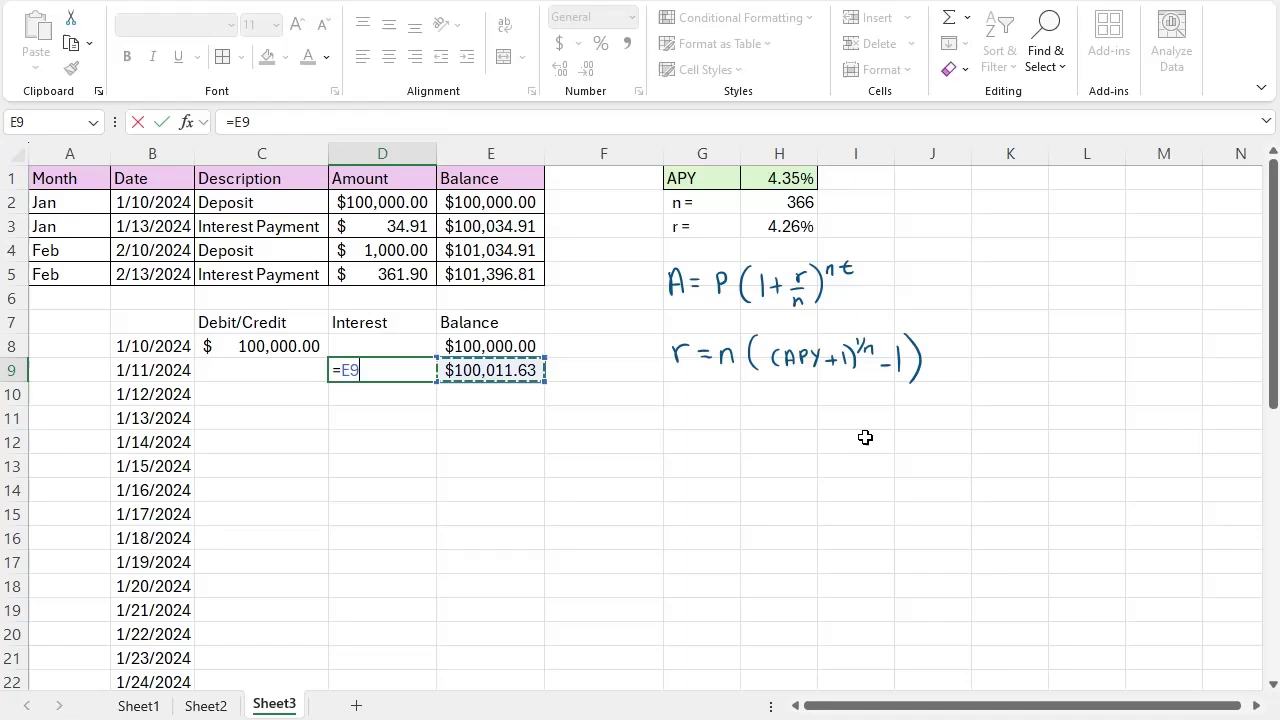
{"action": "type", "text": "-"}
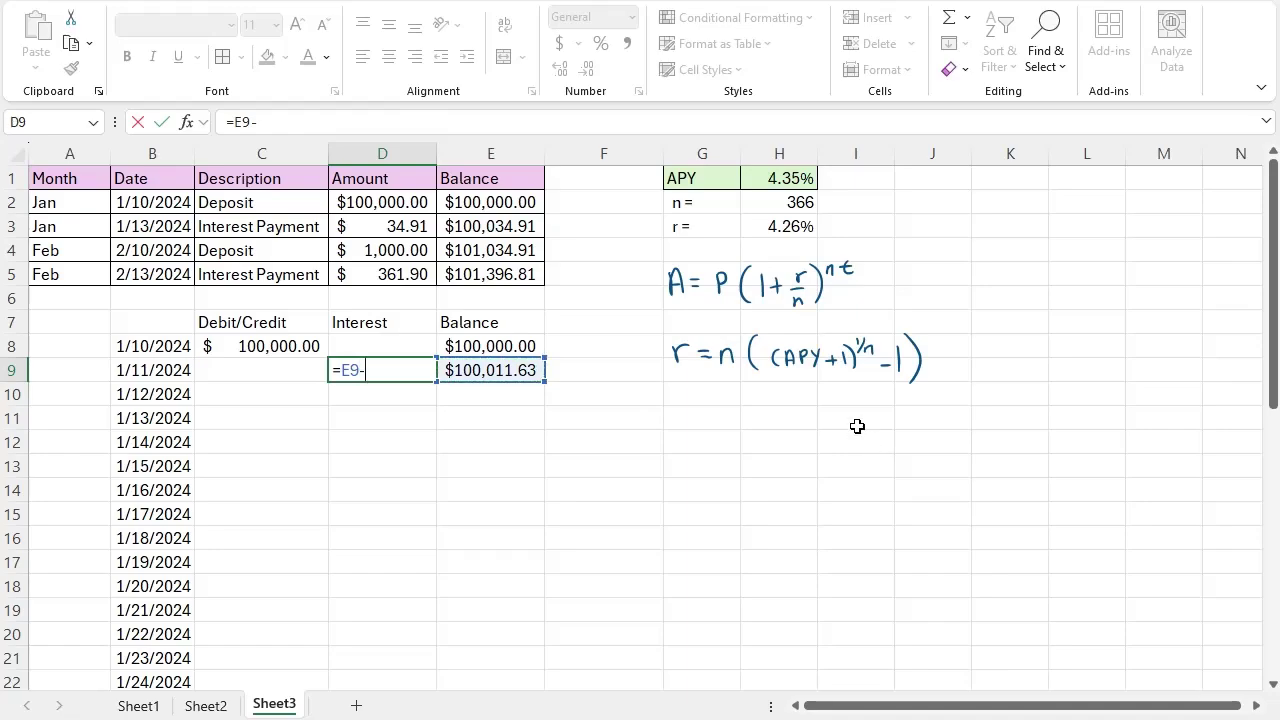
{"action": "left_click", "coordinate": [533, 344]}
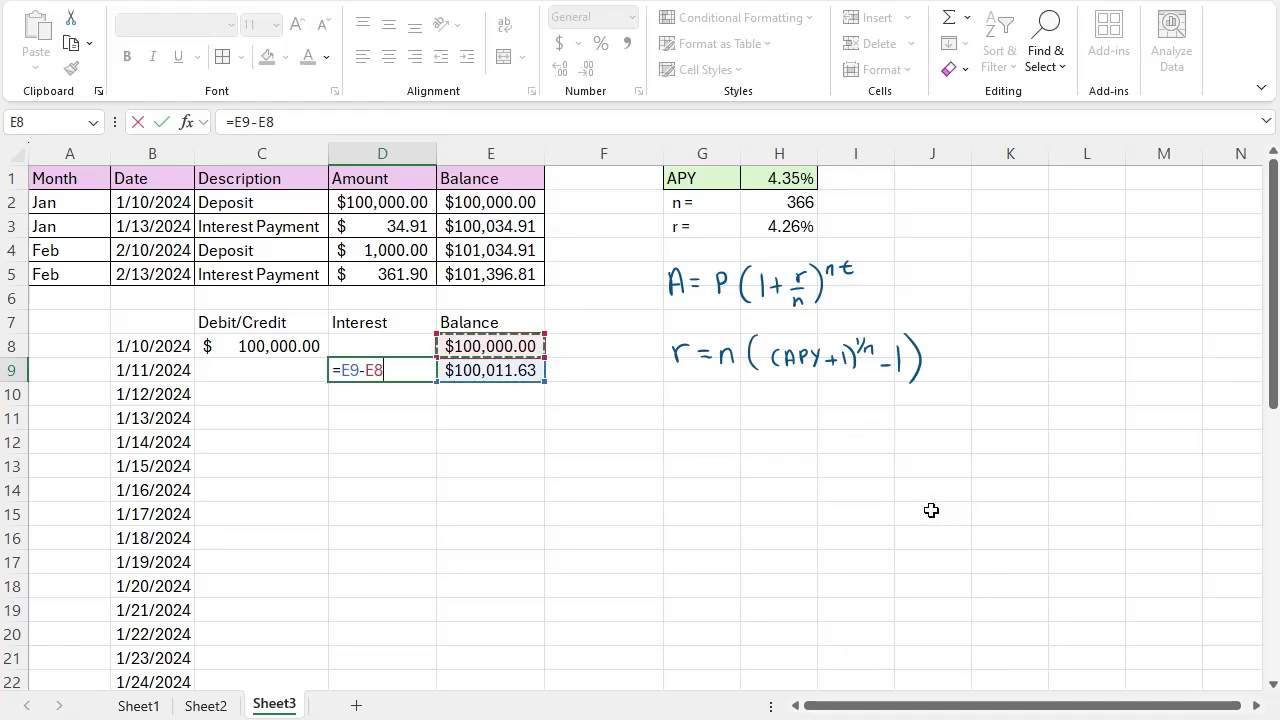
{"action": "key", "text": "Return"}
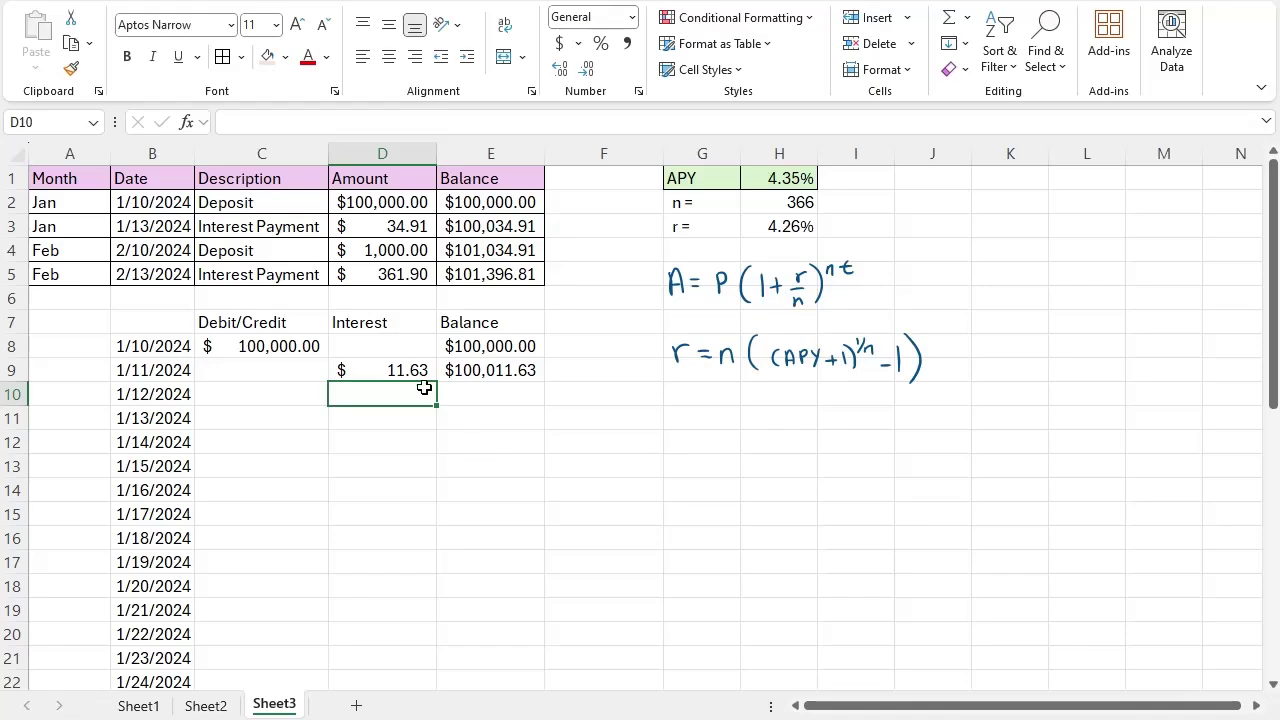
Change E9's formula to =(E8+C9)*(1+$H$3/$H$2)
{"action": "left_click", "coordinate": [261, 368]}
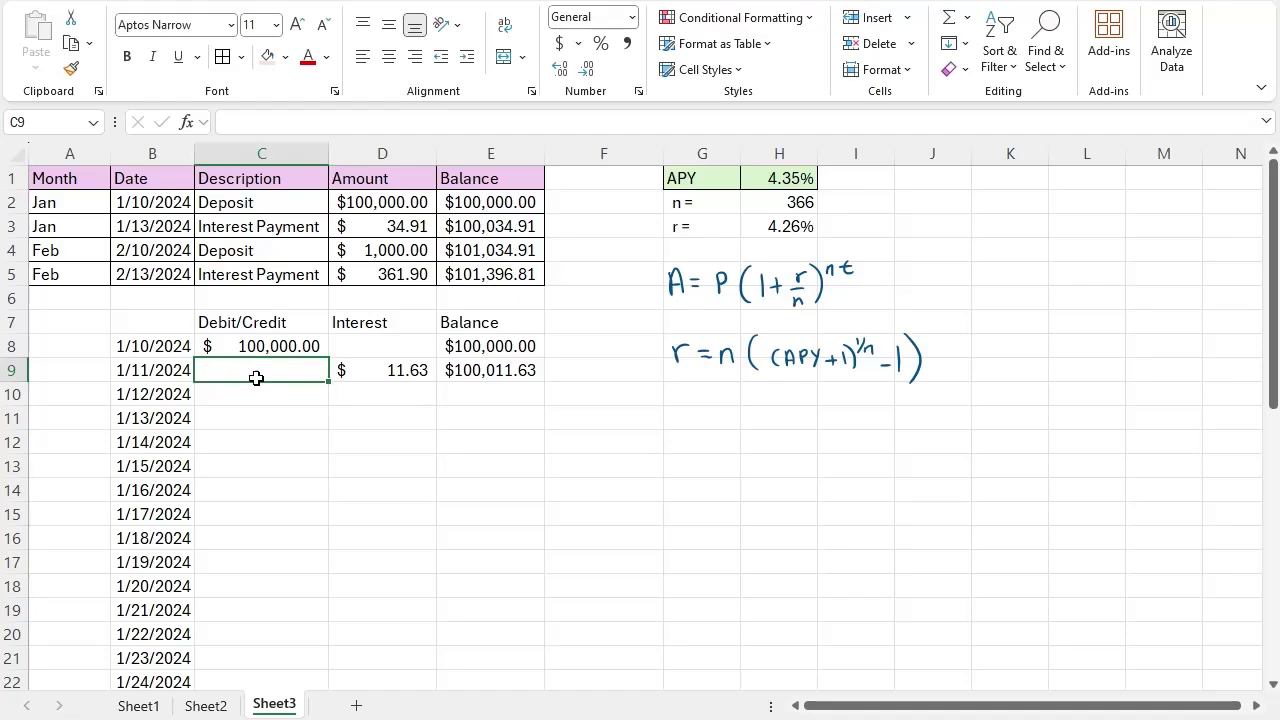
{"action": "left_click", "coordinate": [455, 370]}
{"action": "double_click", "coordinate": [473, 371]}
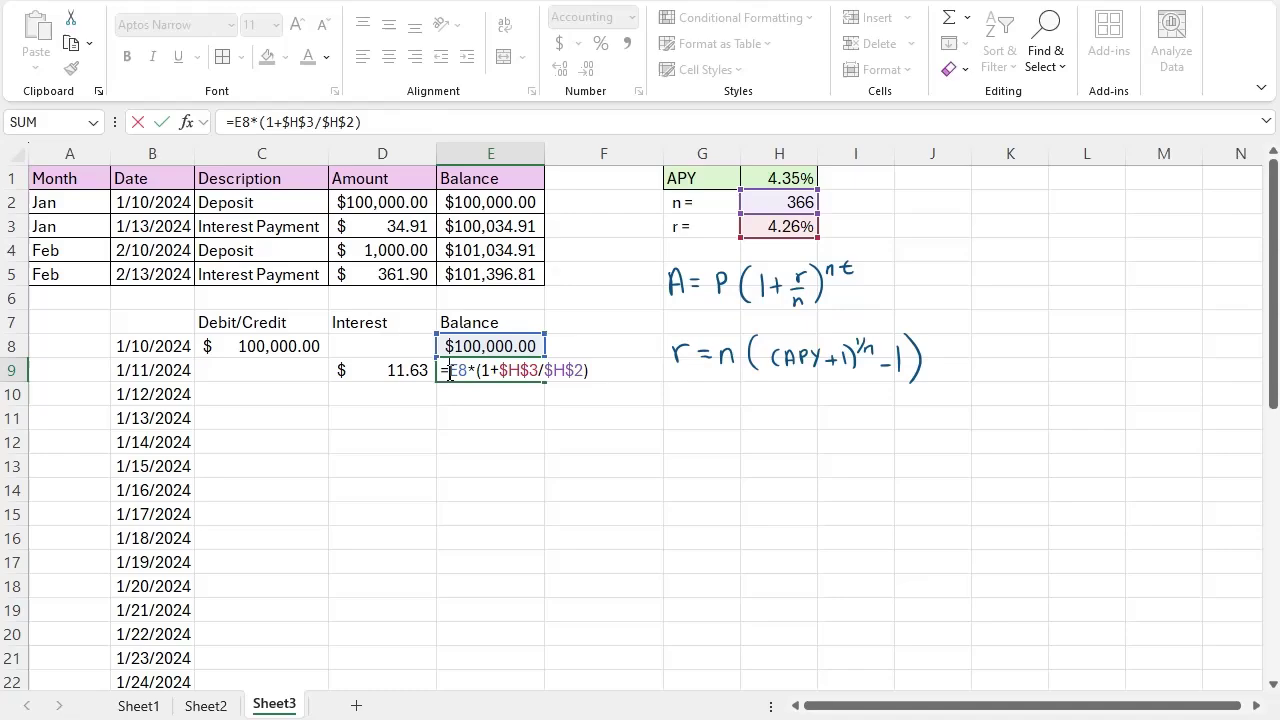
{"action": "type", "text": "("}
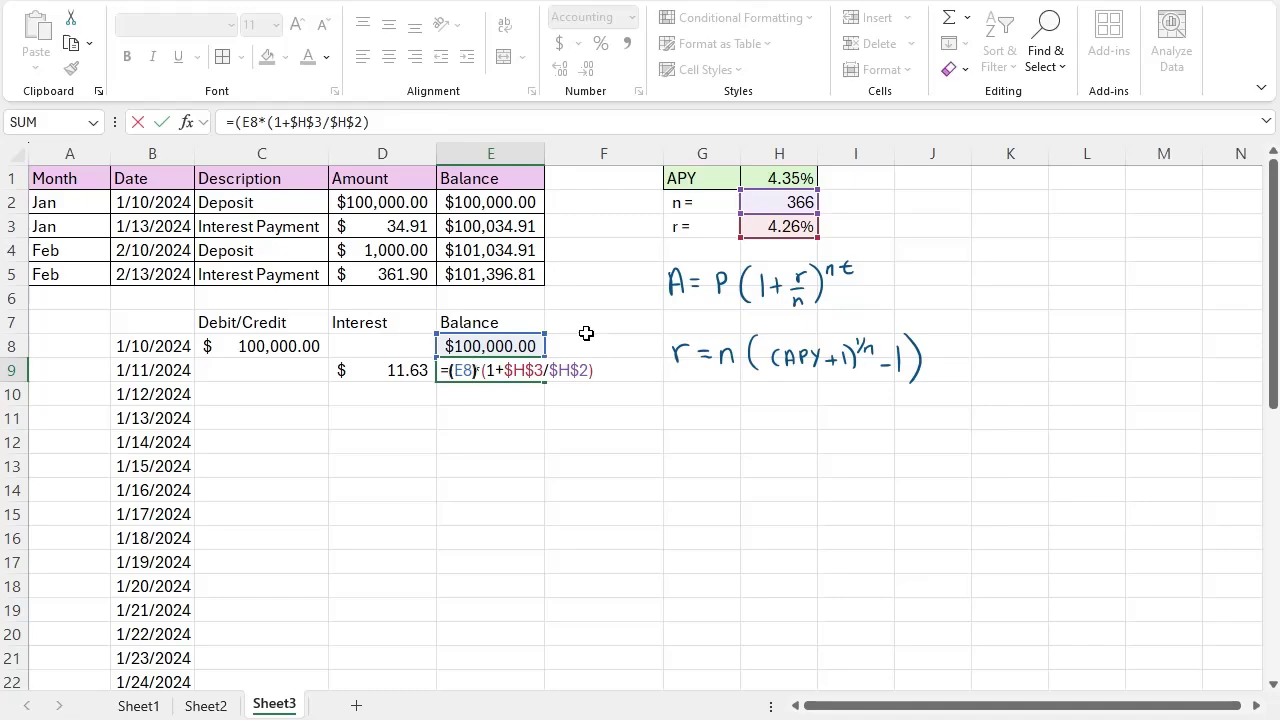
{"action": "type", "text": ")"}
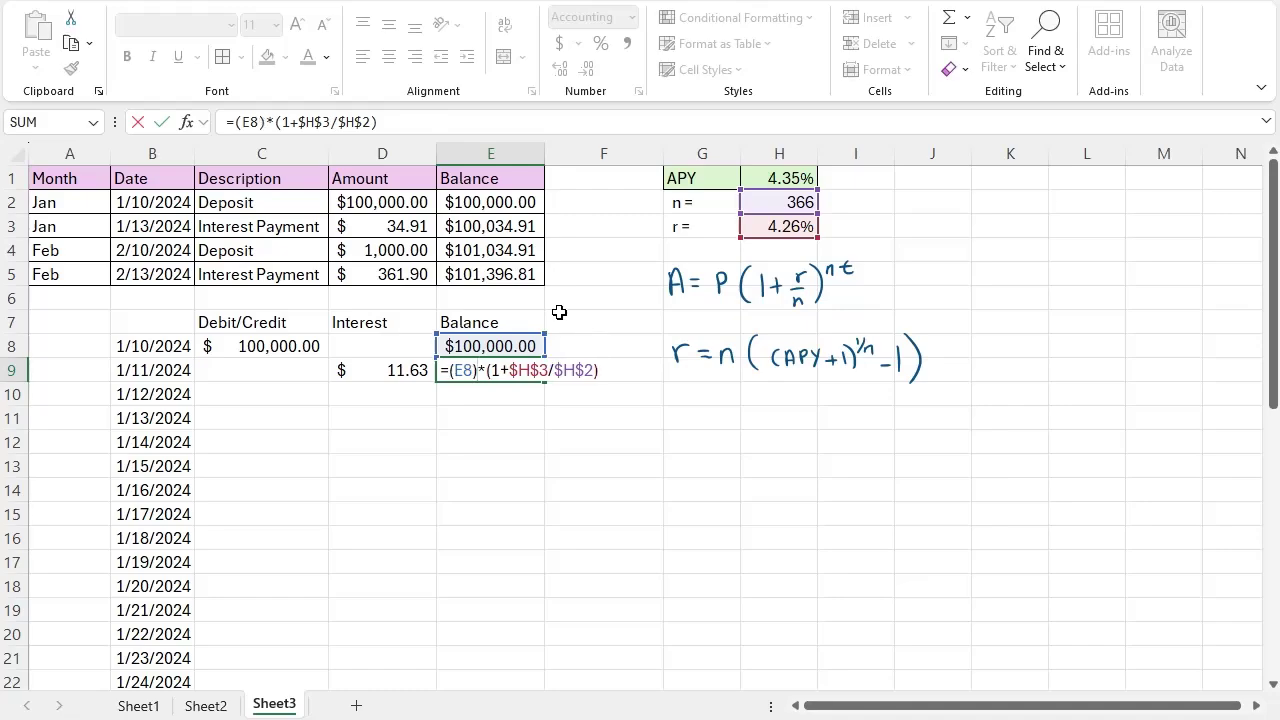
{"action": "left_click", "coordinate": [474, 370]}
{"action": "type", "text": "+"}
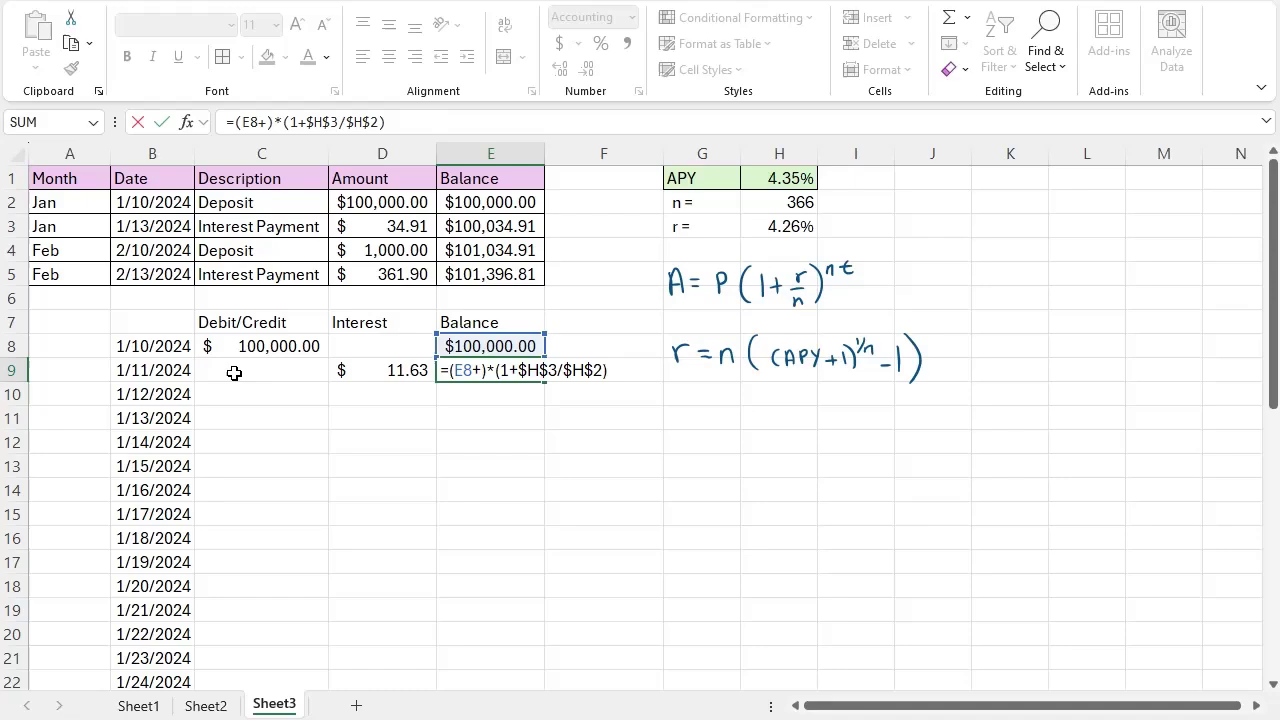
{"action": "left_click", "coordinate": [234, 372]}
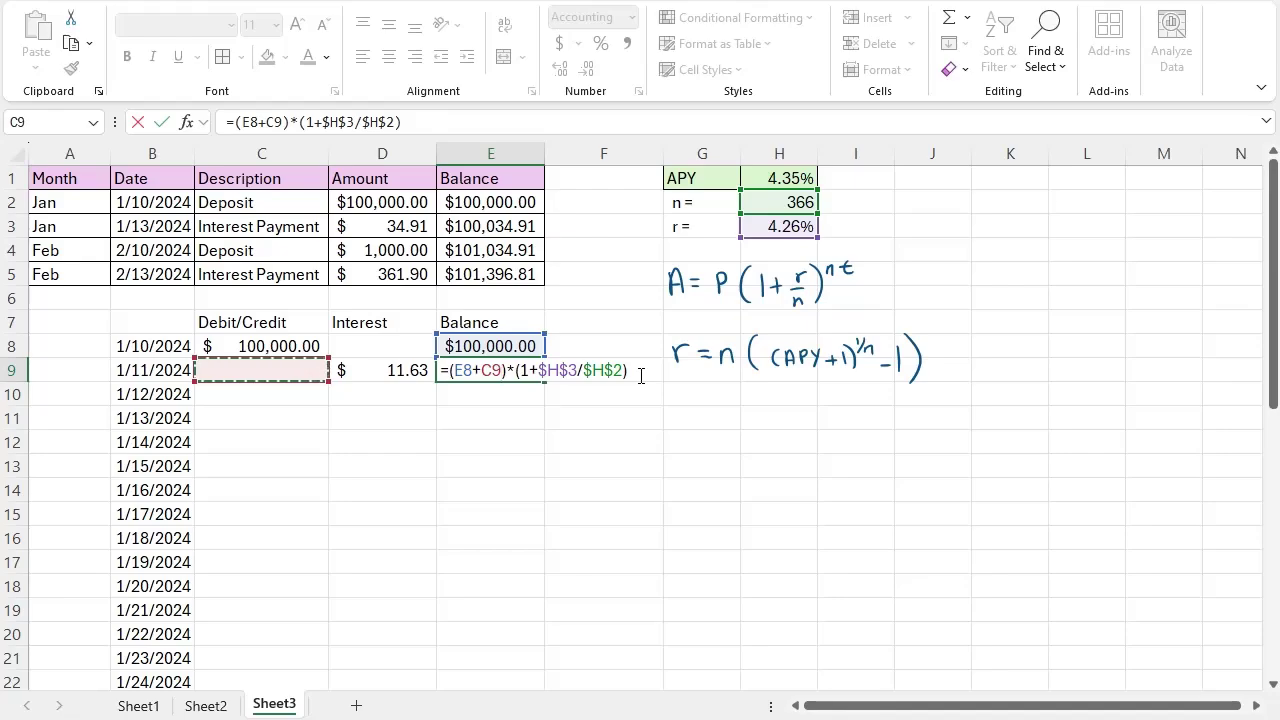
{"action": "key", "text": "Return"}
Review E9's updated formula, highlighting its E8+C9 part
{"action": "key", "text": "Up"}
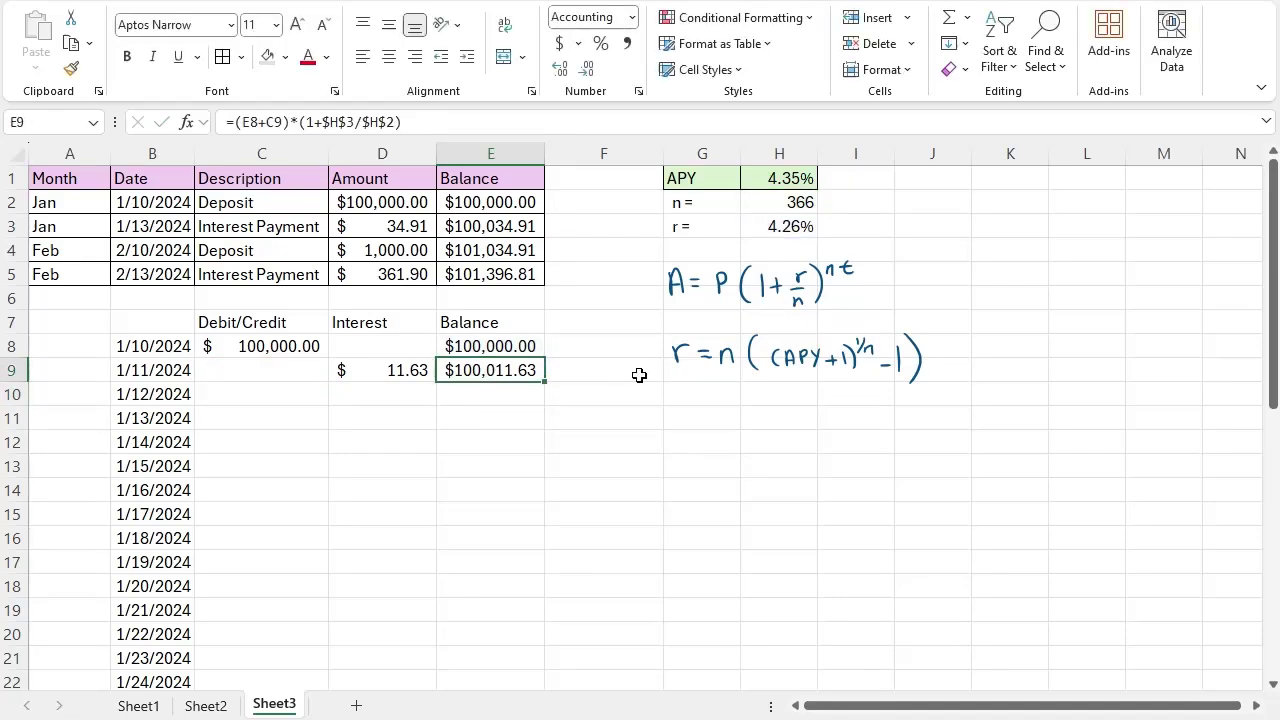
{"action": "double_click", "coordinate": [507, 376]}
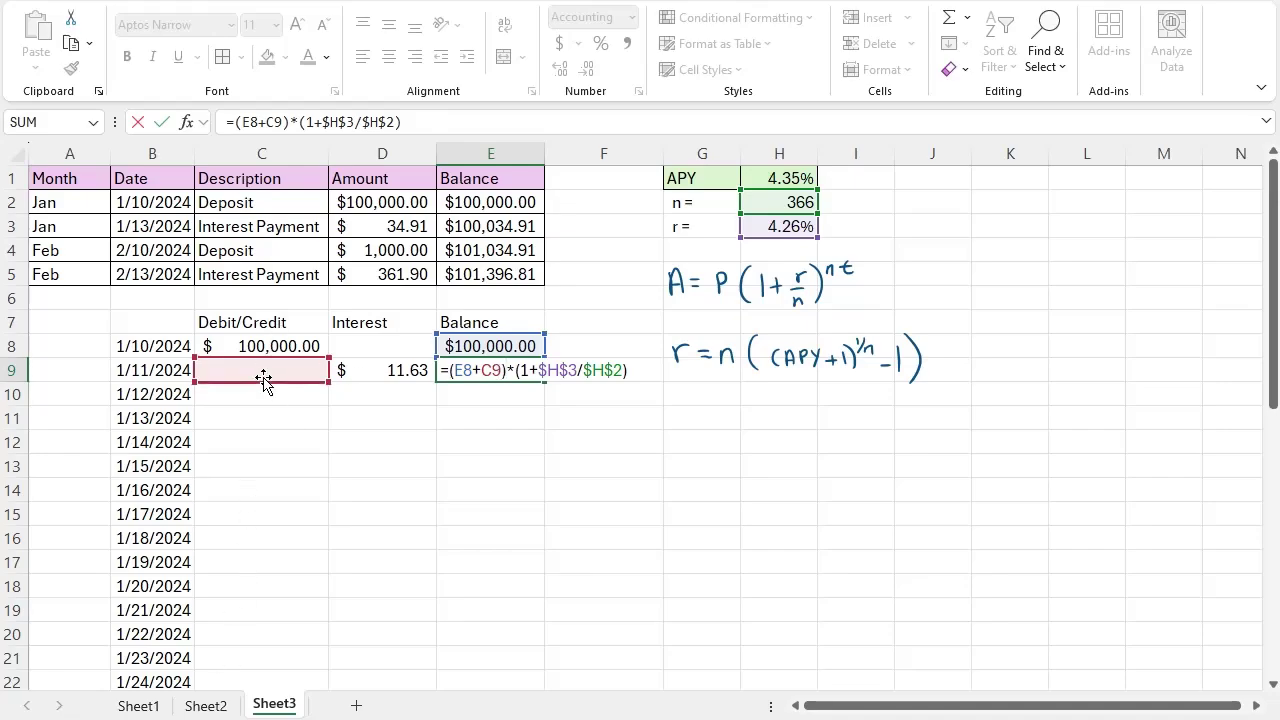
{"action": "key", "text": "Left"}
{"action": "left_click_drag", "start_coordinate": [452, 371], "coordinate": [502, 370]}
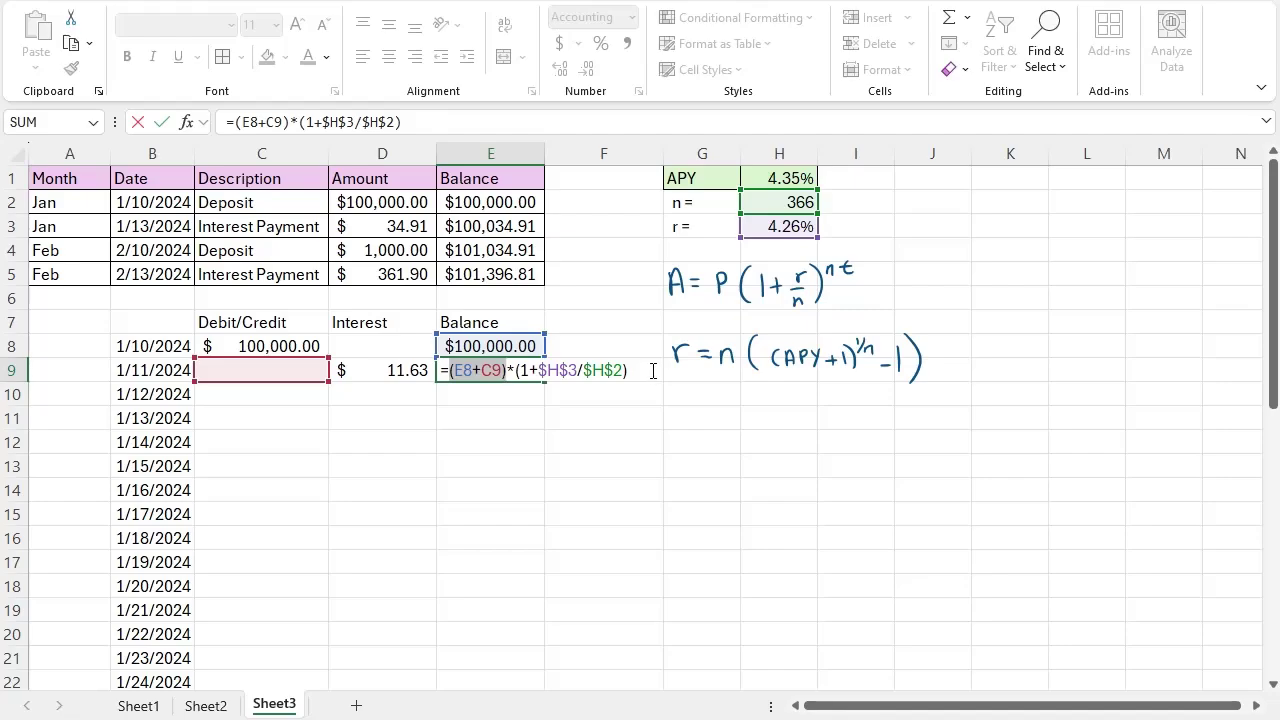
{"action": "key", "text": "Return"}
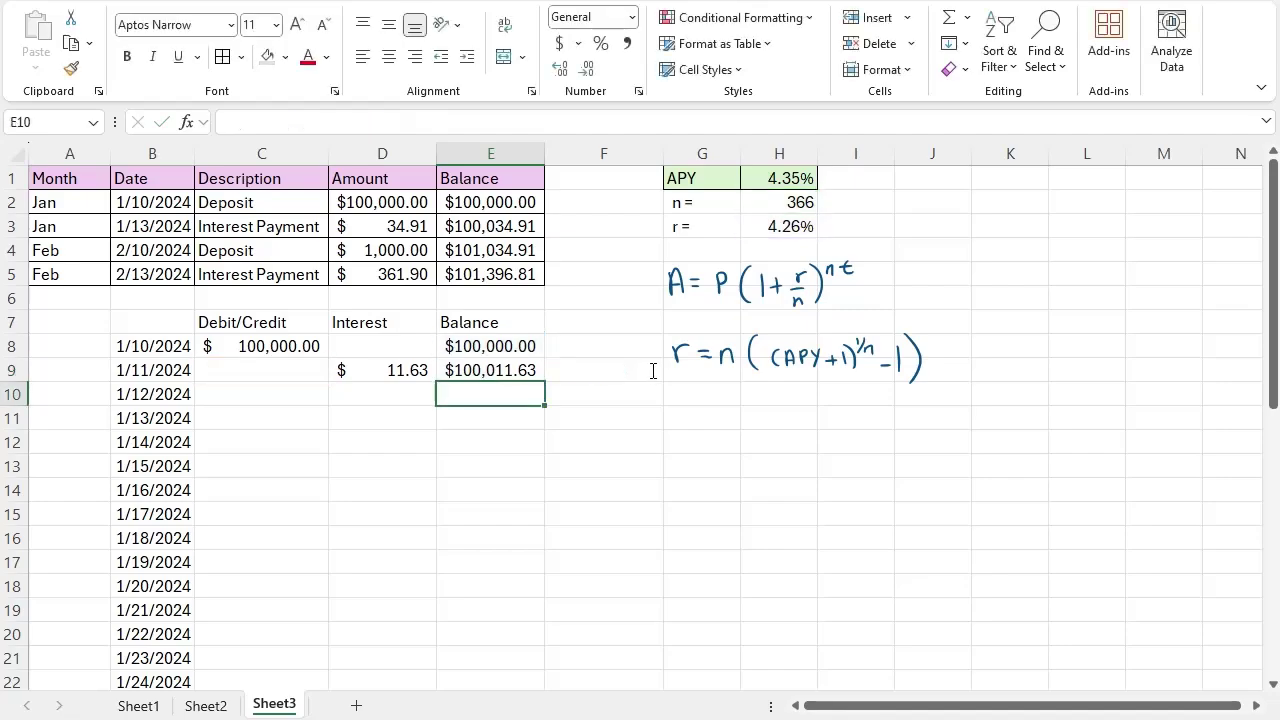
{"action": "left_click", "coordinate": [299, 376]}
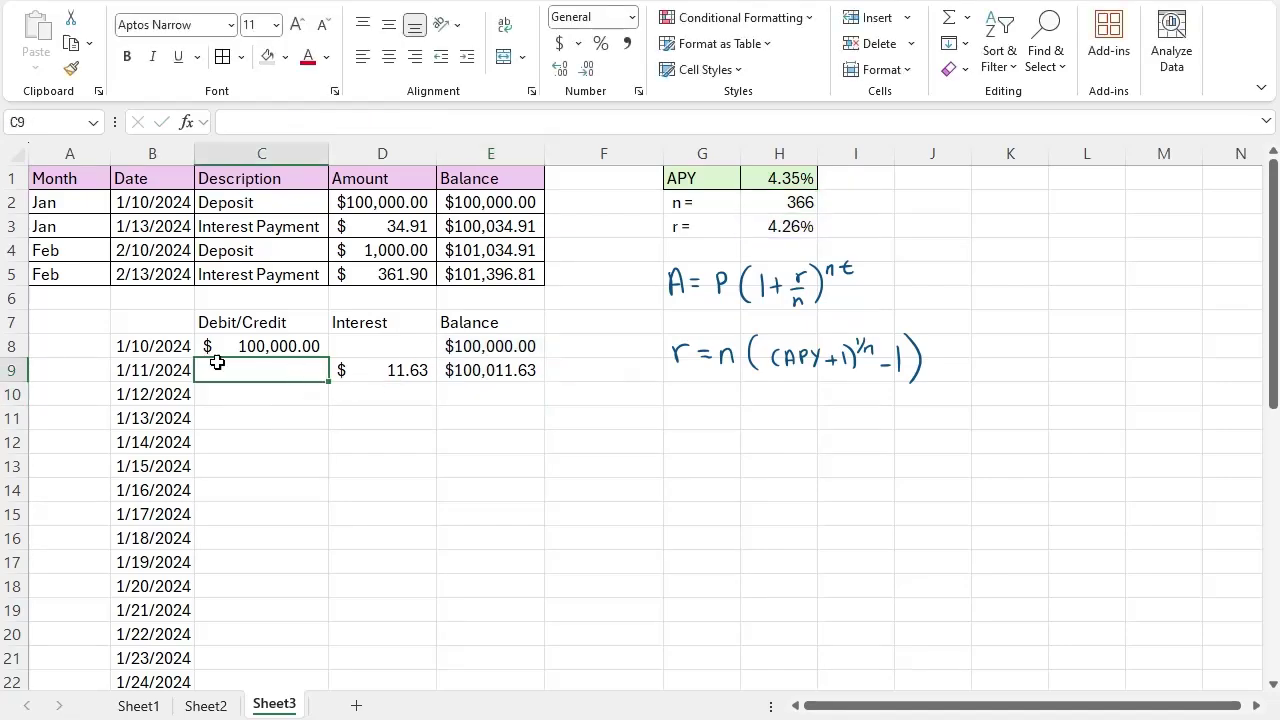
{"action": "left_click", "coordinate": [523, 371]}
{"action": "left_click", "coordinate": [286, 368]}
Enter a 1000 deposit for 2/10/2024 in C39 in Accounting format
{"action": "scroll", "coordinate": [175, 610], "scroll_direction": "down", "scroll_amount": 7}
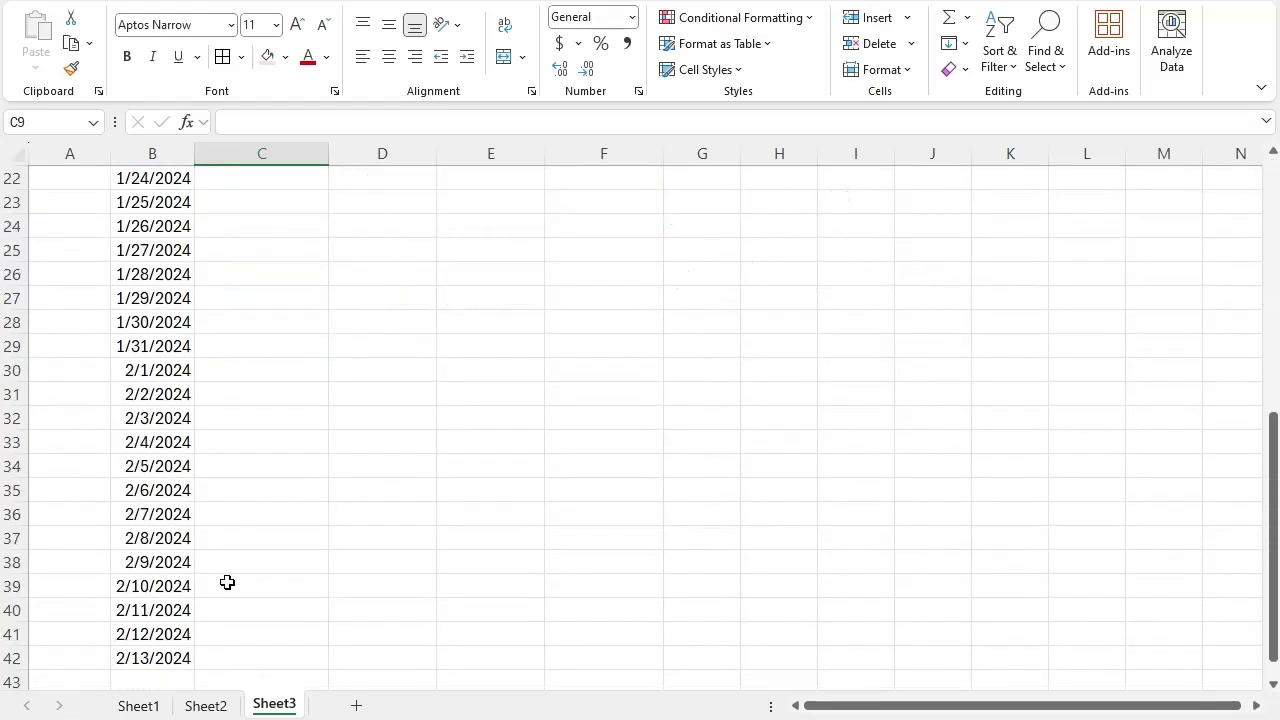
{"action": "left_click", "coordinate": [227, 587]}
{"action": "type", "text": "1000"}
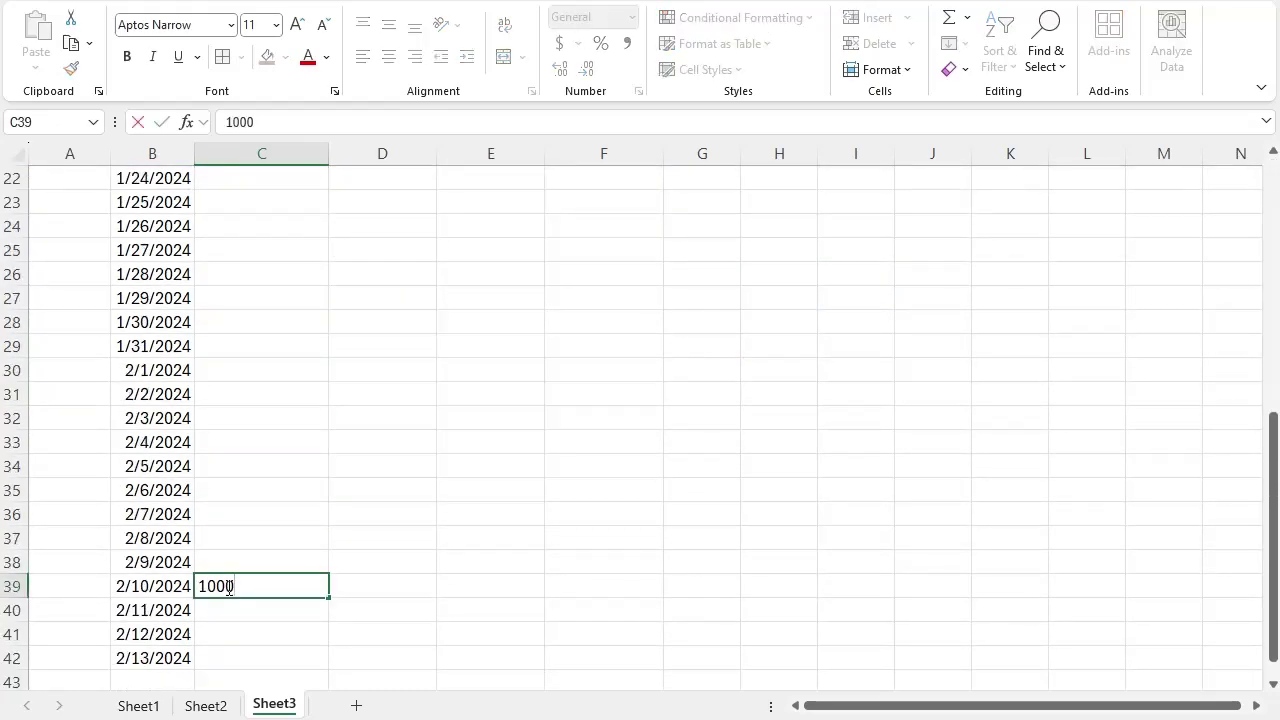
{"action": "left_click", "coordinate": [288, 490]}
{"action": "left_click", "coordinate": [240, 585]}
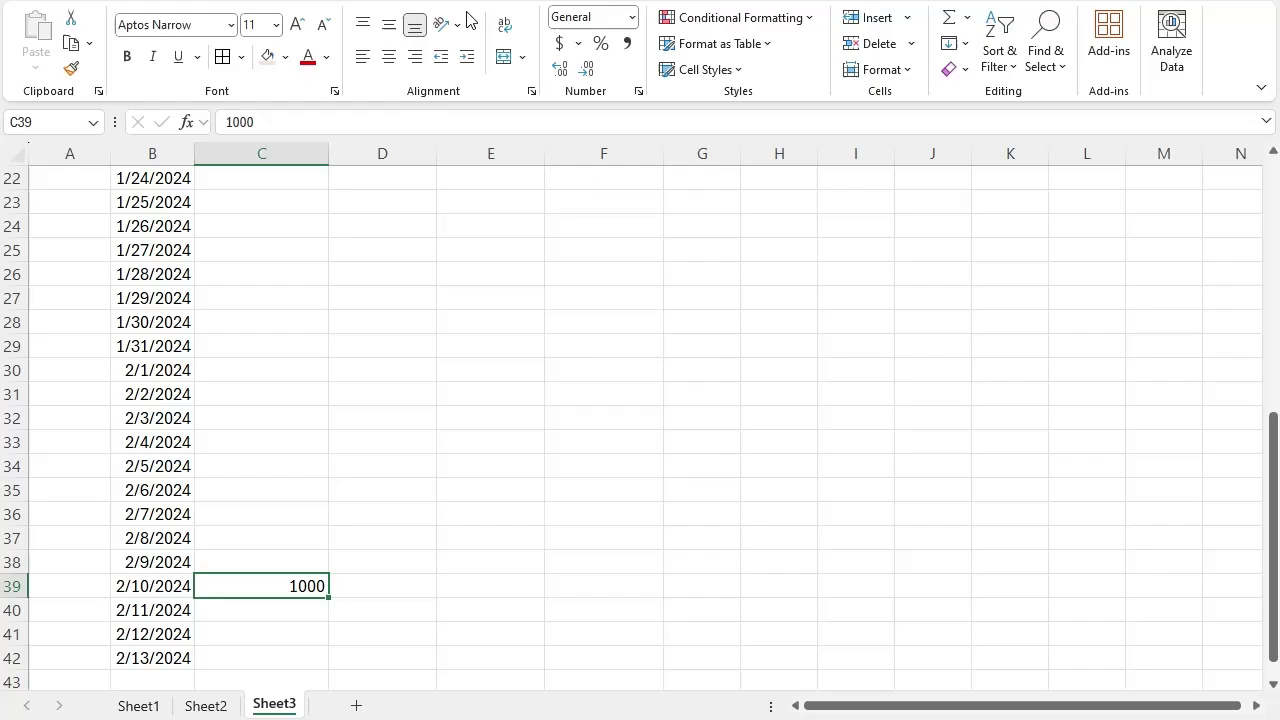
{"action": "left_click", "coordinate": [560, 44]}
{"action": "left_click", "coordinate": [451, 460]}
{"action": "left_click", "coordinate": [289, 563]}
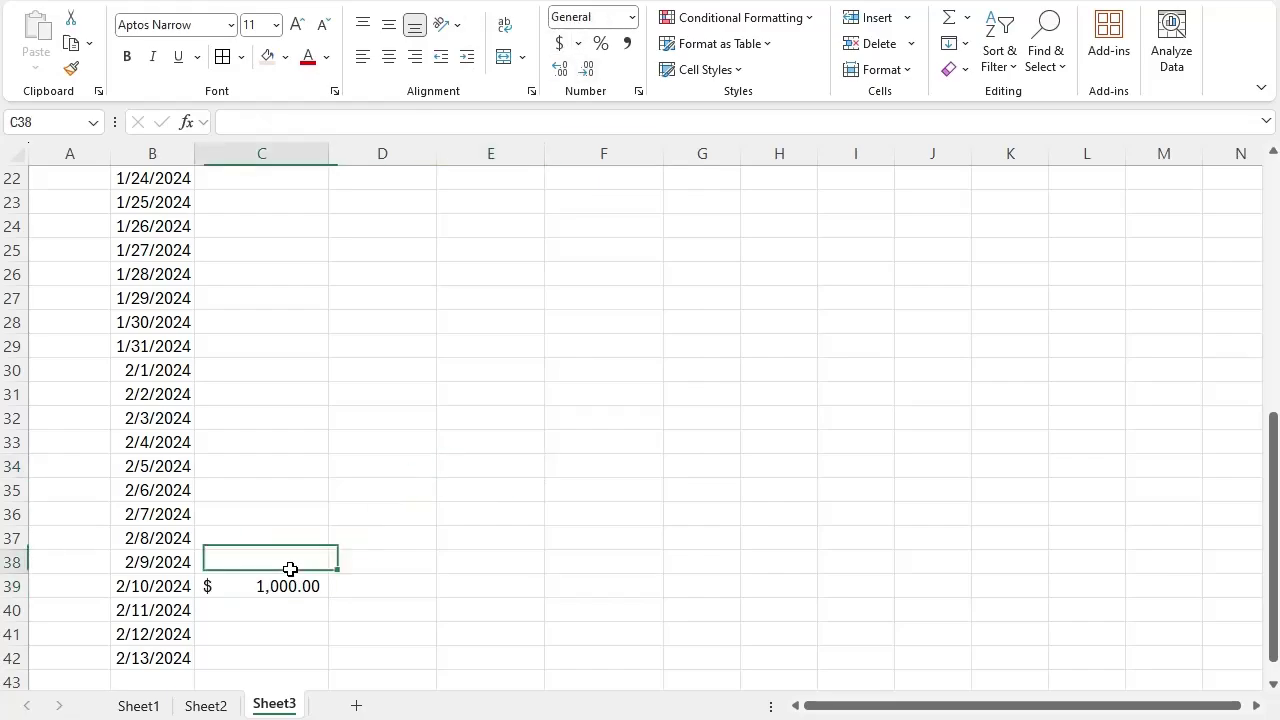
{"action": "scroll", "coordinate": [288, 574], "scroll_direction": "up", "scroll_amount": 4}
{"action": "scroll", "coordinate": [300, 580], "scroll_direction": "up", "scroll_amount": 3}
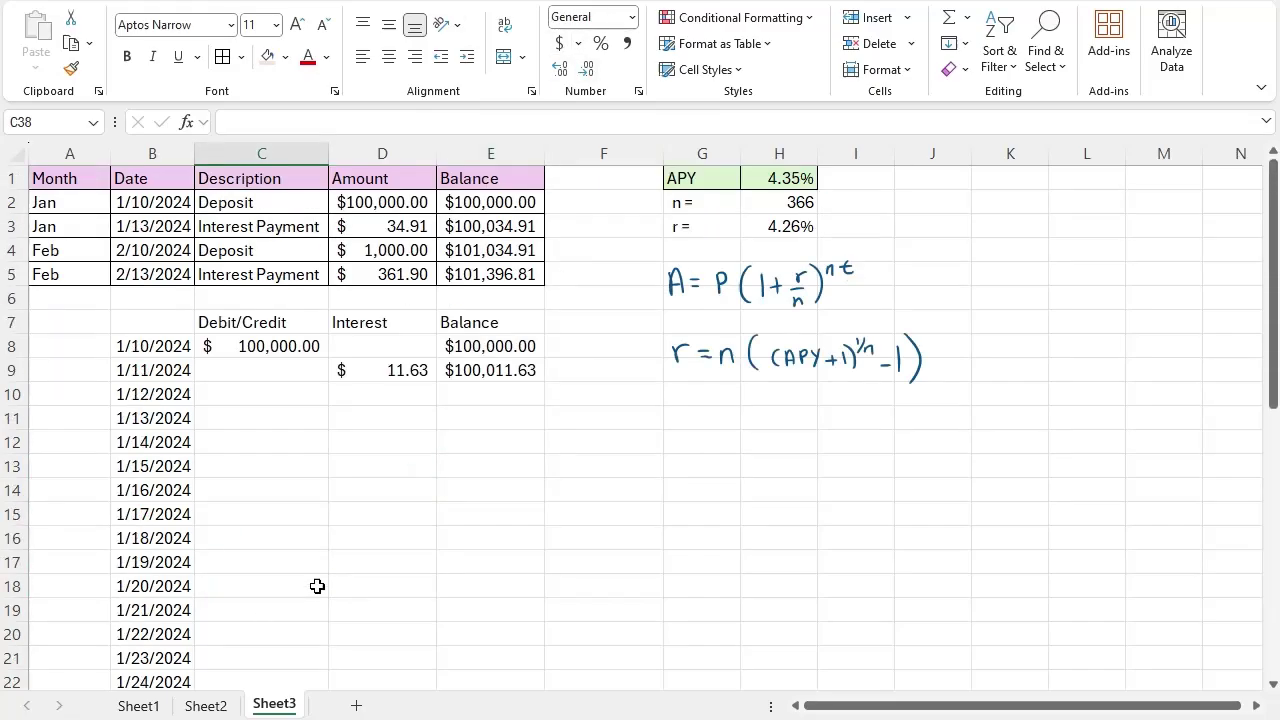
Fill D9:E9's interest and balance formulas down to row 42
{"action": "left_click", "coordinate": [380, 367]}
{"action": "left_click_drag", "start_coordinate": [461, 366], "coordinate": [544, 381]}
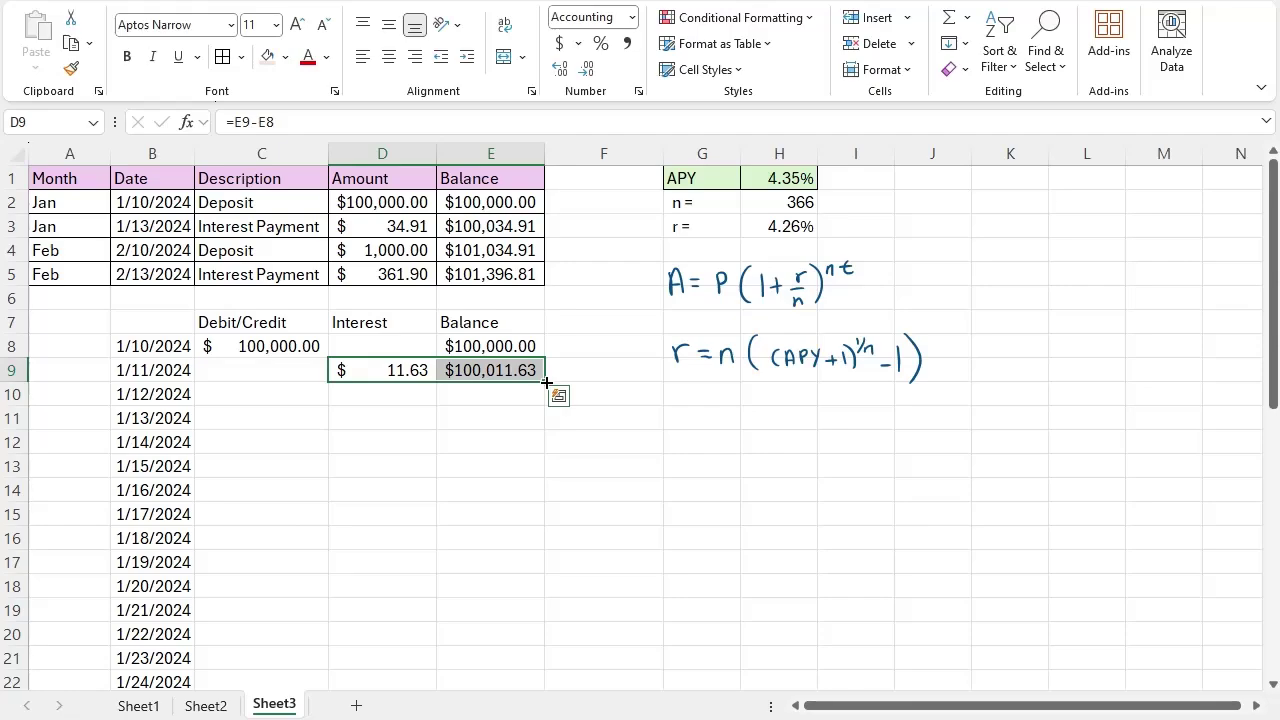
{"action": "left_click_drag", "start_coordinate": [546, 382], "coordinate": [494, 620]}
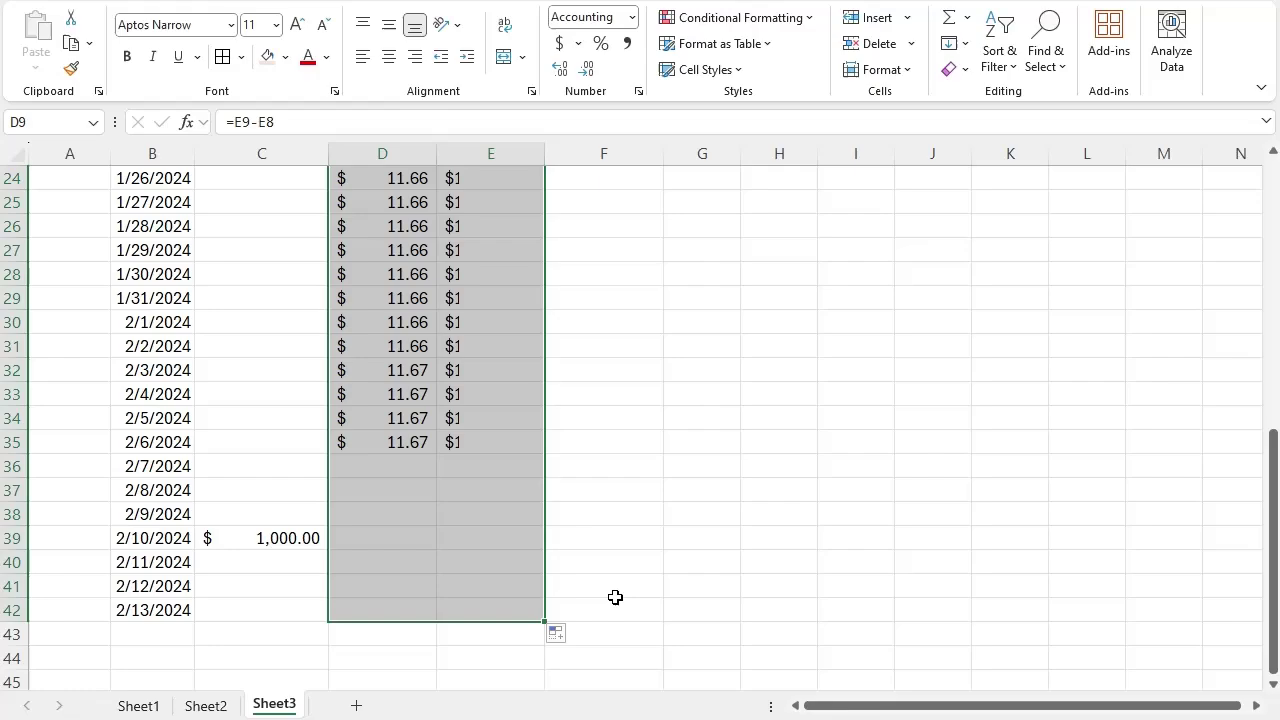
{"action": "left_click", "coordinate": [386, 538]}
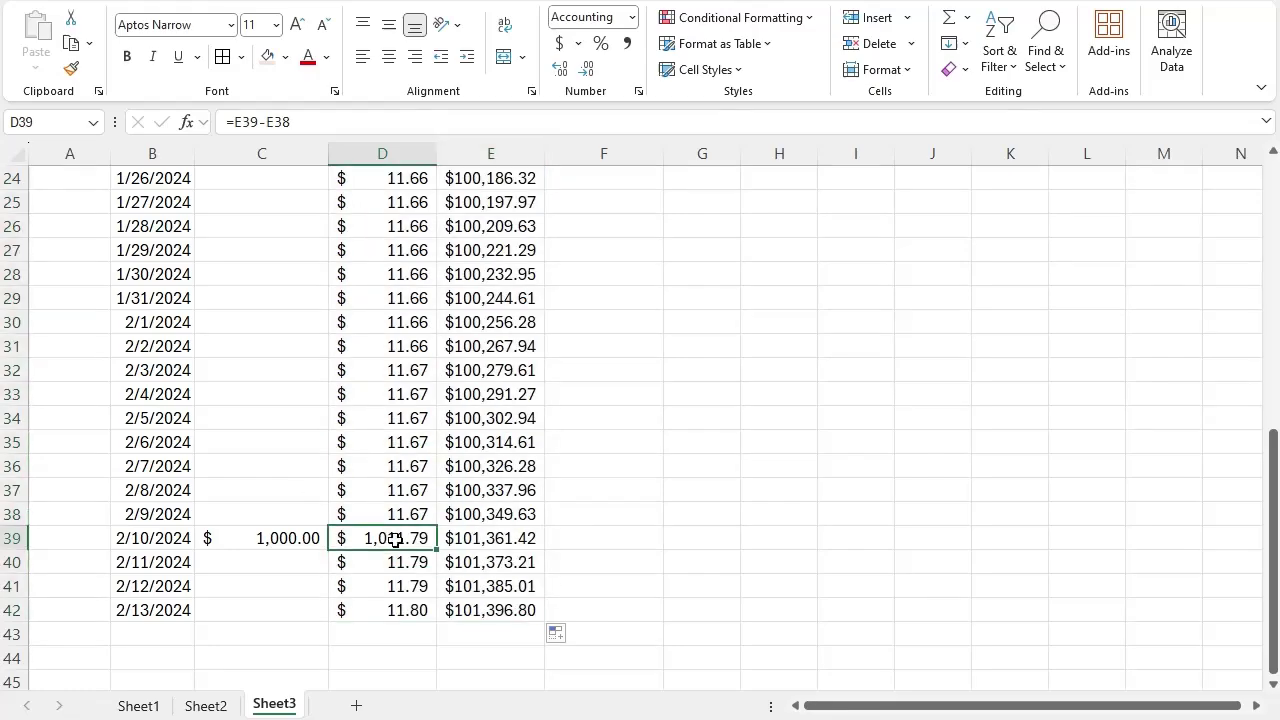
{"action": "scroll", "coordinate": [360, 539], "scroll_direction": "up", "scroll_amount": 3}
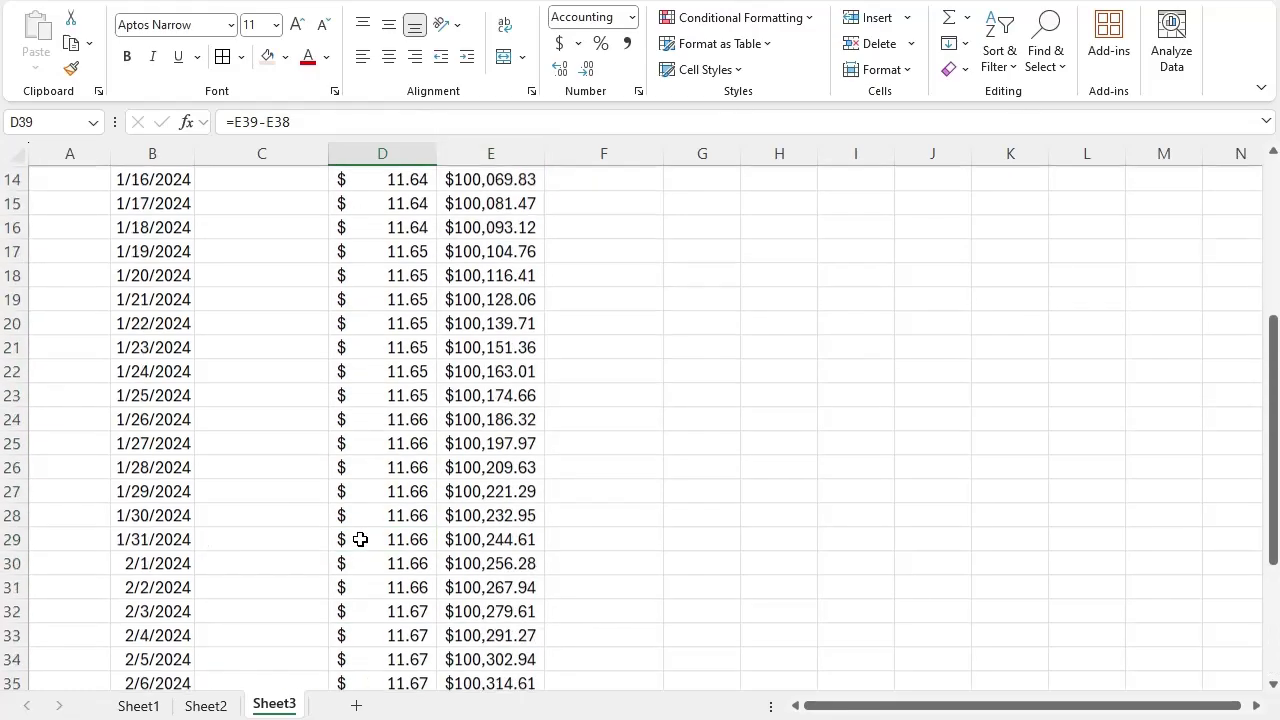
{"action": "scroll", "coordinate": [360, 539], "scroll_direction": "up", "scroll_amount": 4}
Make D9's interest formula subtract the day's Debit/Credit C9, then fill it down to D42
{"action": "double_click", "coordinate": [406, 316]}
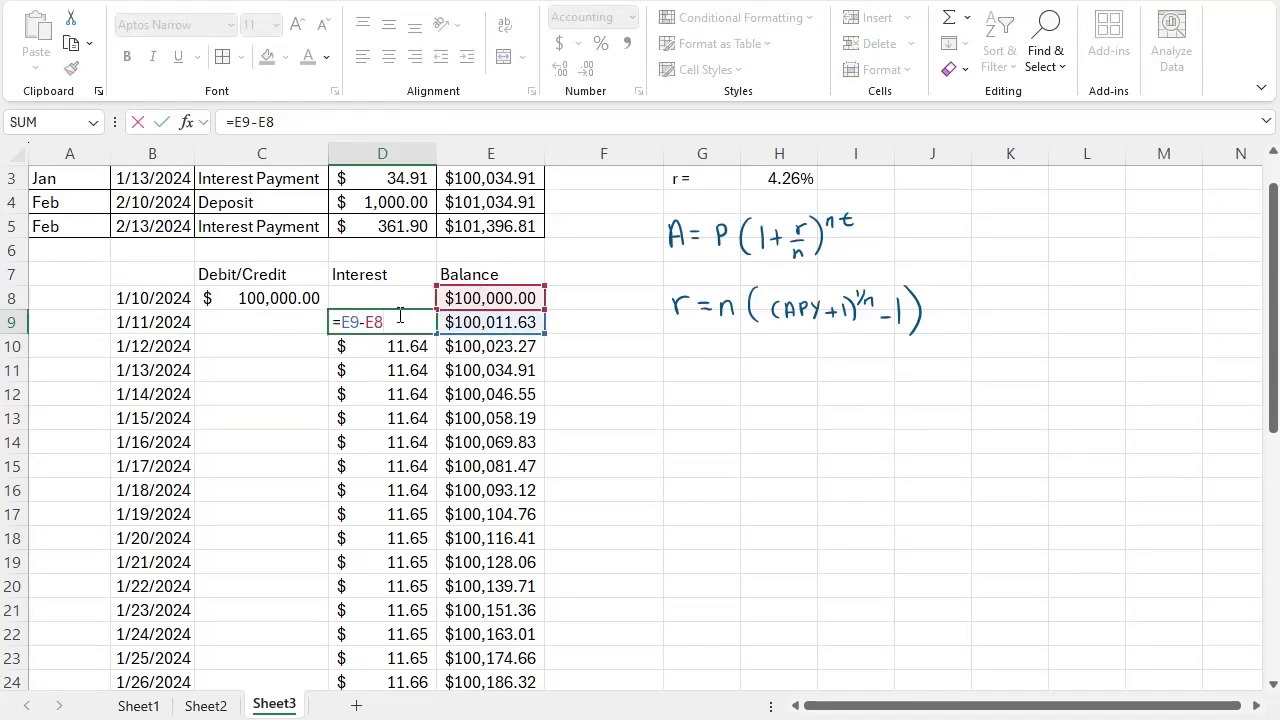
{"action": "type", "text": "-"}
{"action": "left_click", "coordinate": [285, 321]}
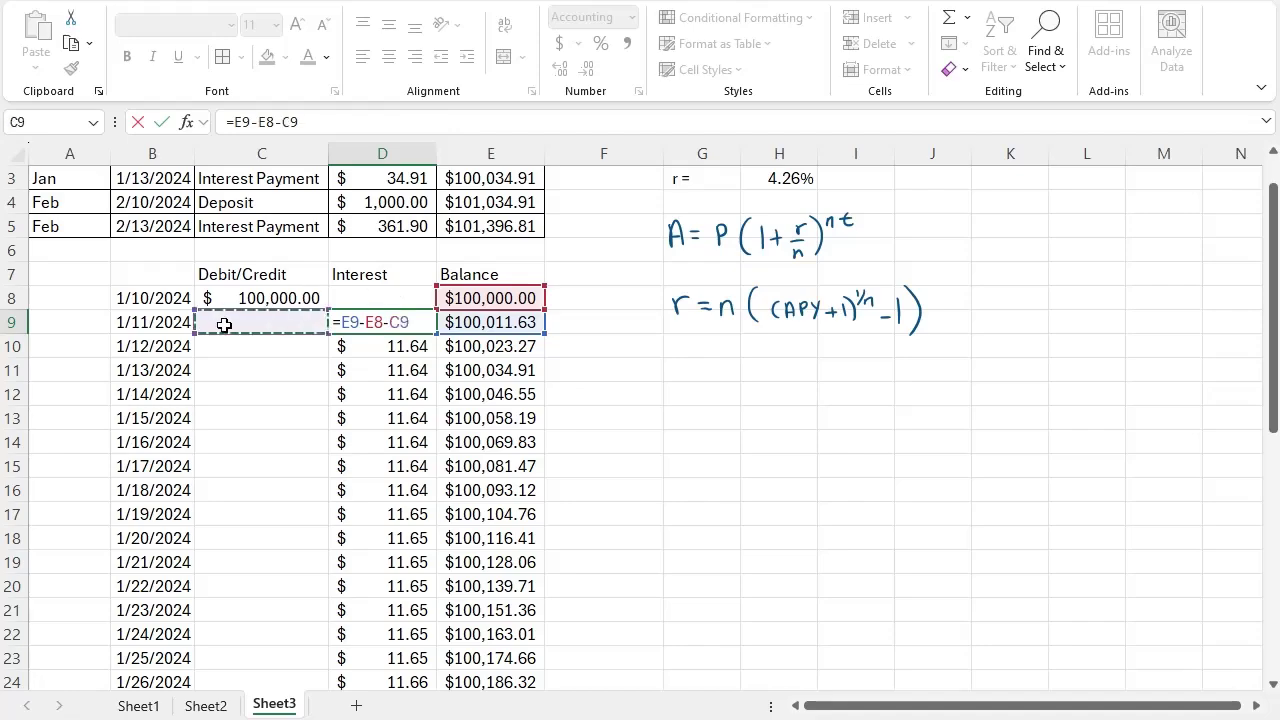
{"action": "key", "text": "Return"}
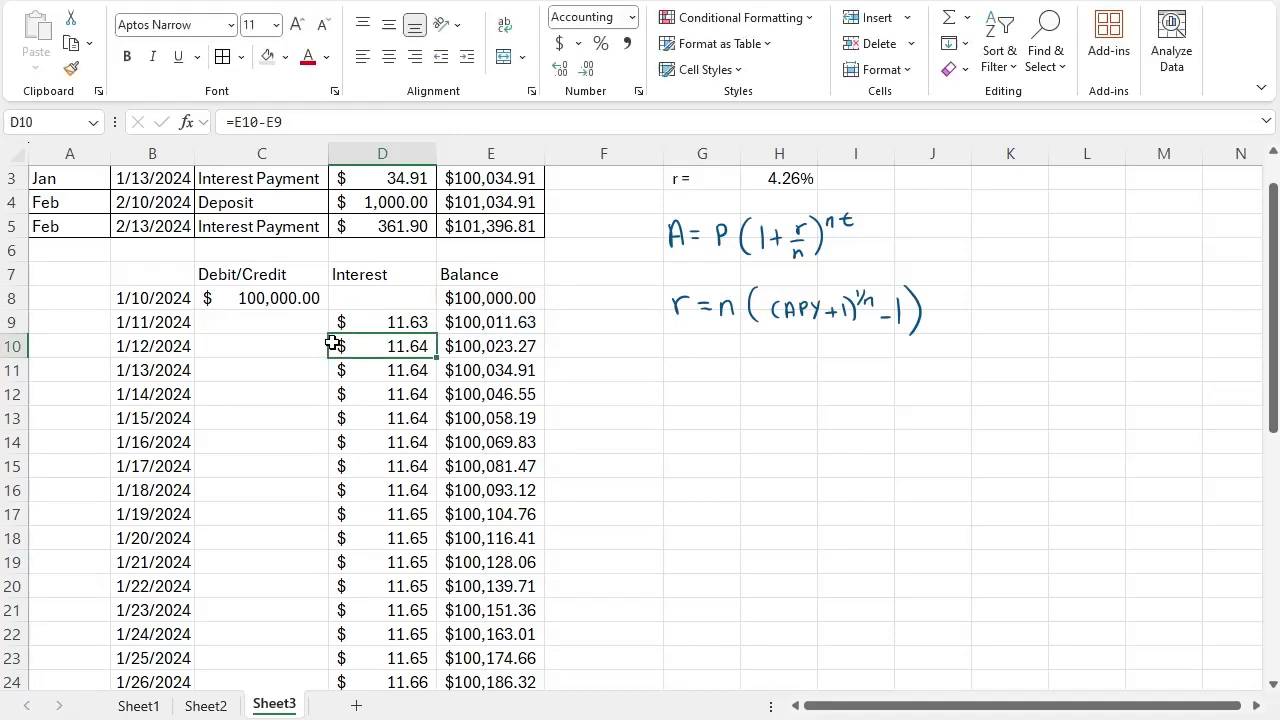
{"action": "left_click", "coordinate": [423, 318]}
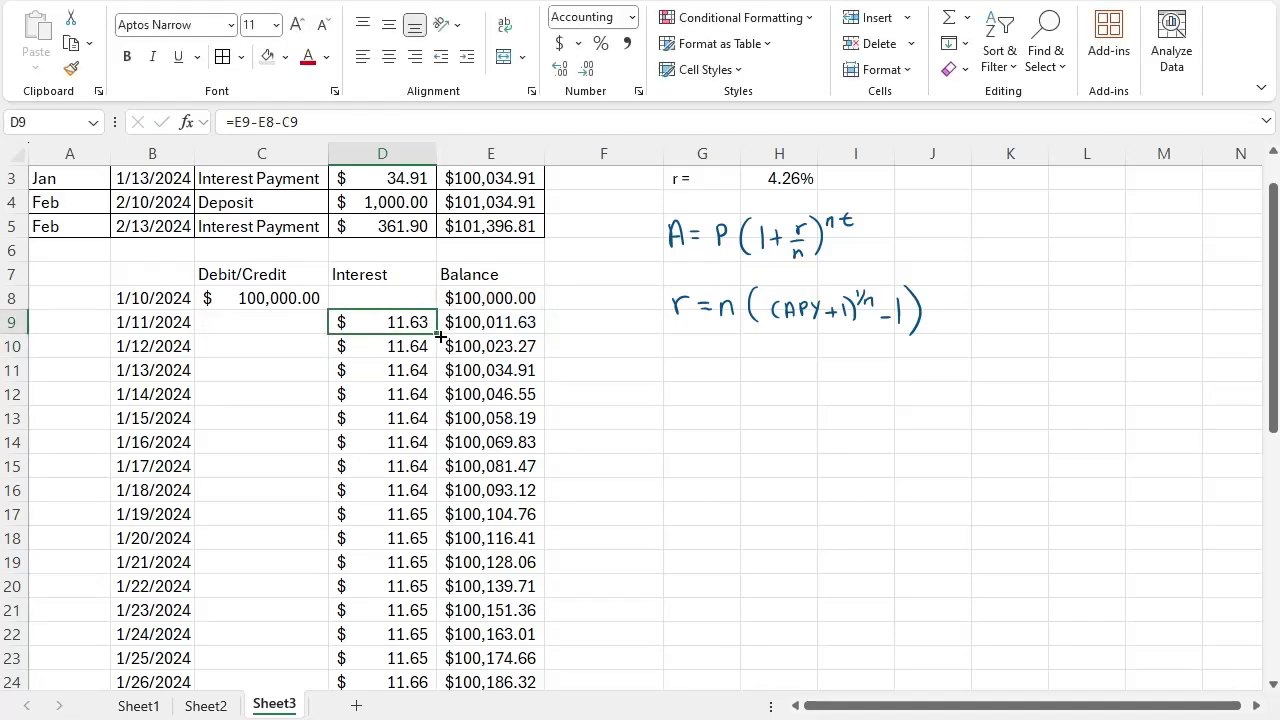
{"action": "left_click_drag", "start_coordinate": [440, 337], "coordinate": [440, 646]}
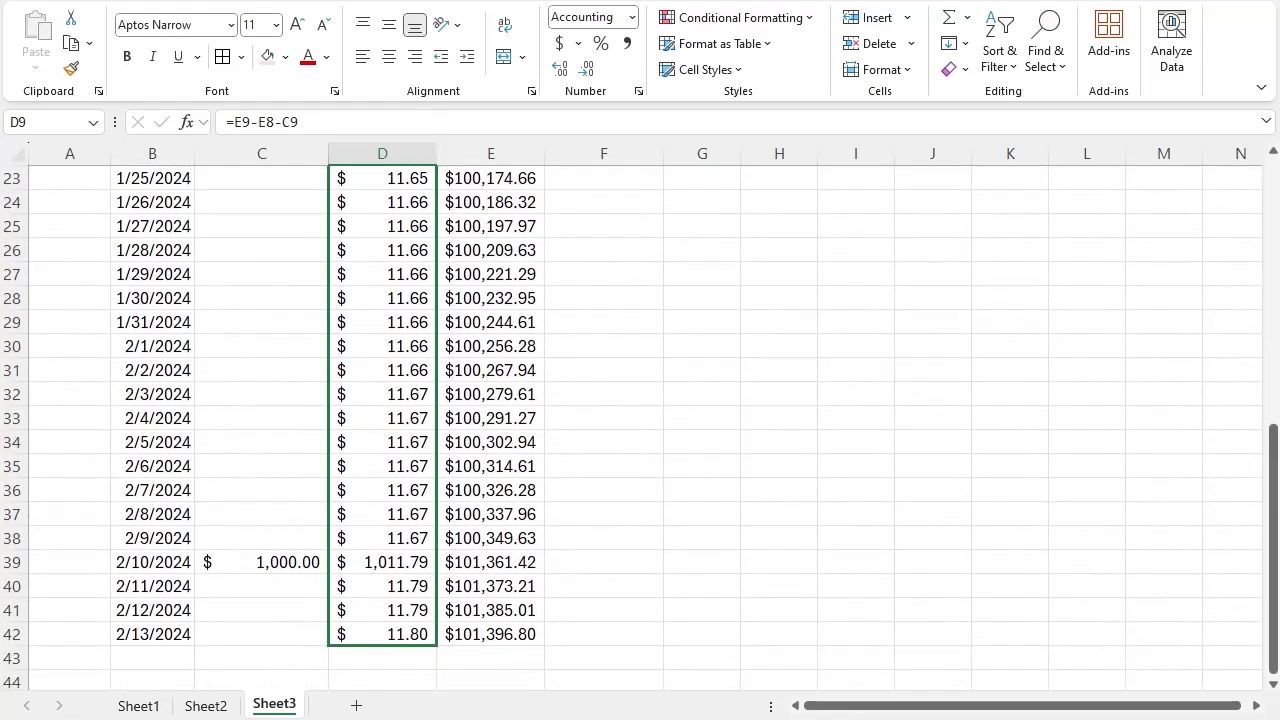
Verify the 2/10/2024 interest formula =E39-E38-C39 shows 11.79
{"action": "scroll", "coordinate": [434, 669], "scroll_direction": "down", "scroll_amount": 1}
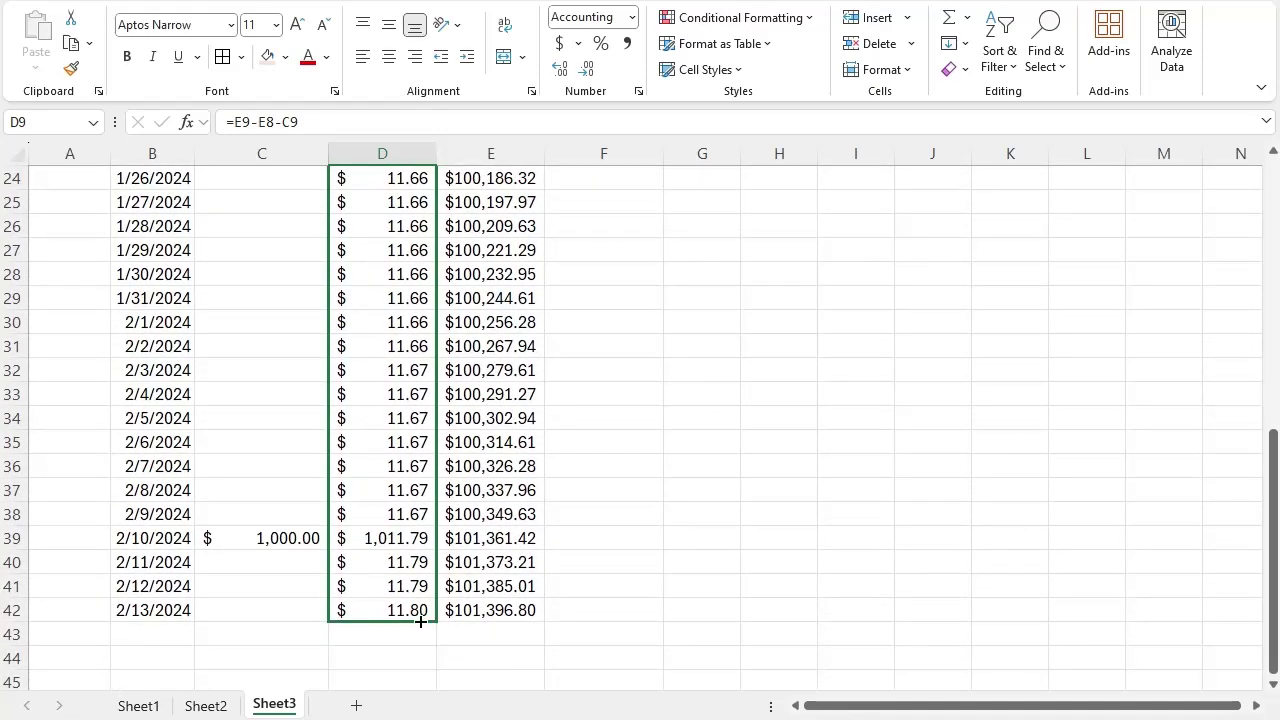
{"action": "left_click", "coordinate": [423, 538]}
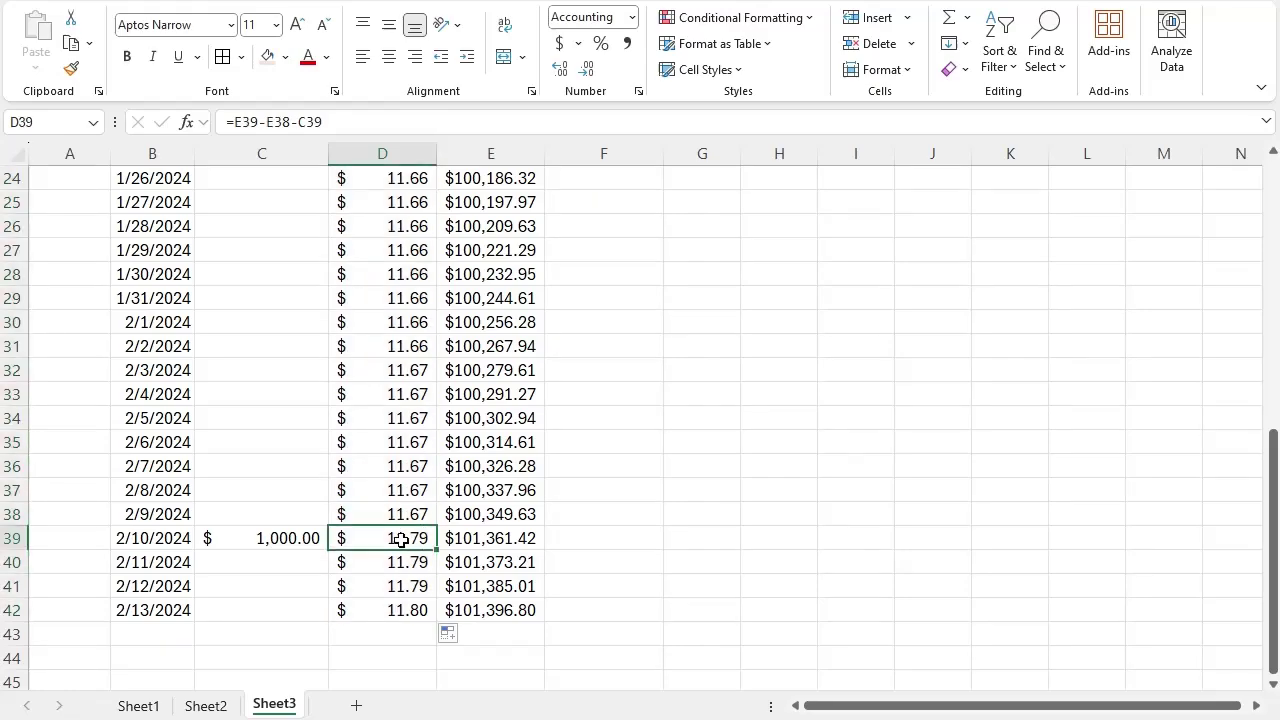
{"action": "double_click", "coordinate": [400, 540]}
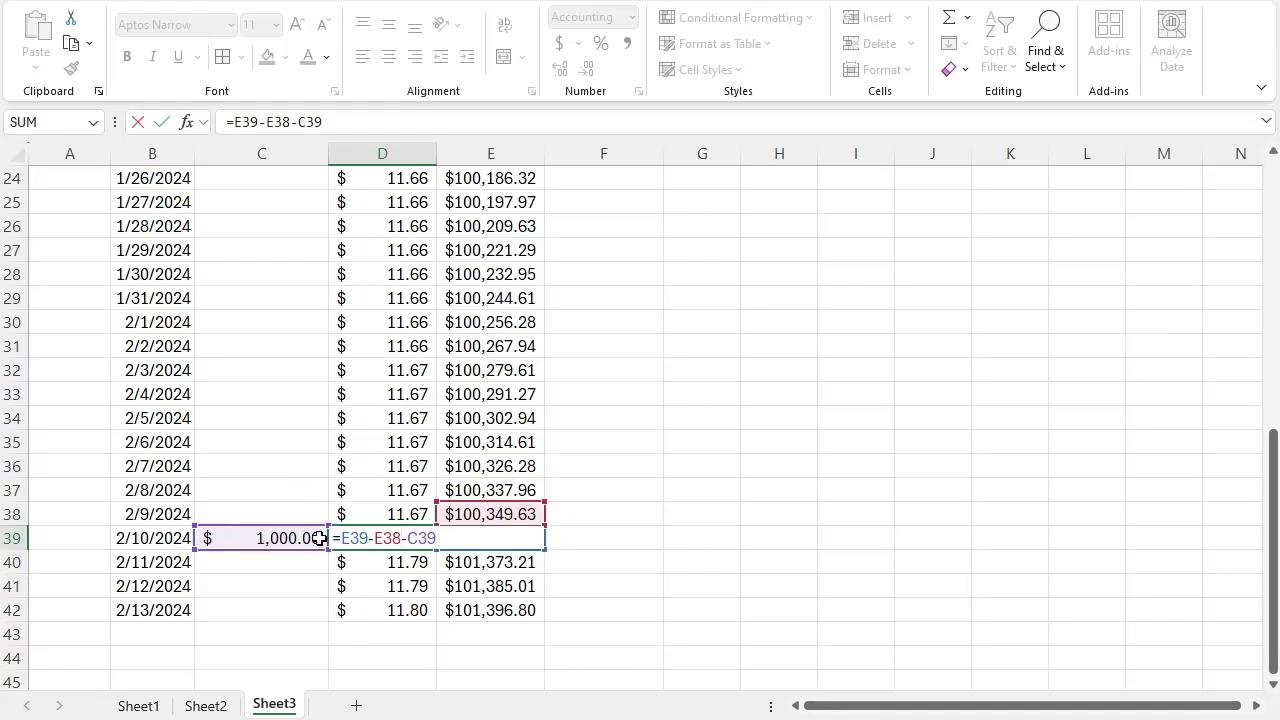
{"action": "key", "text": "Return"}
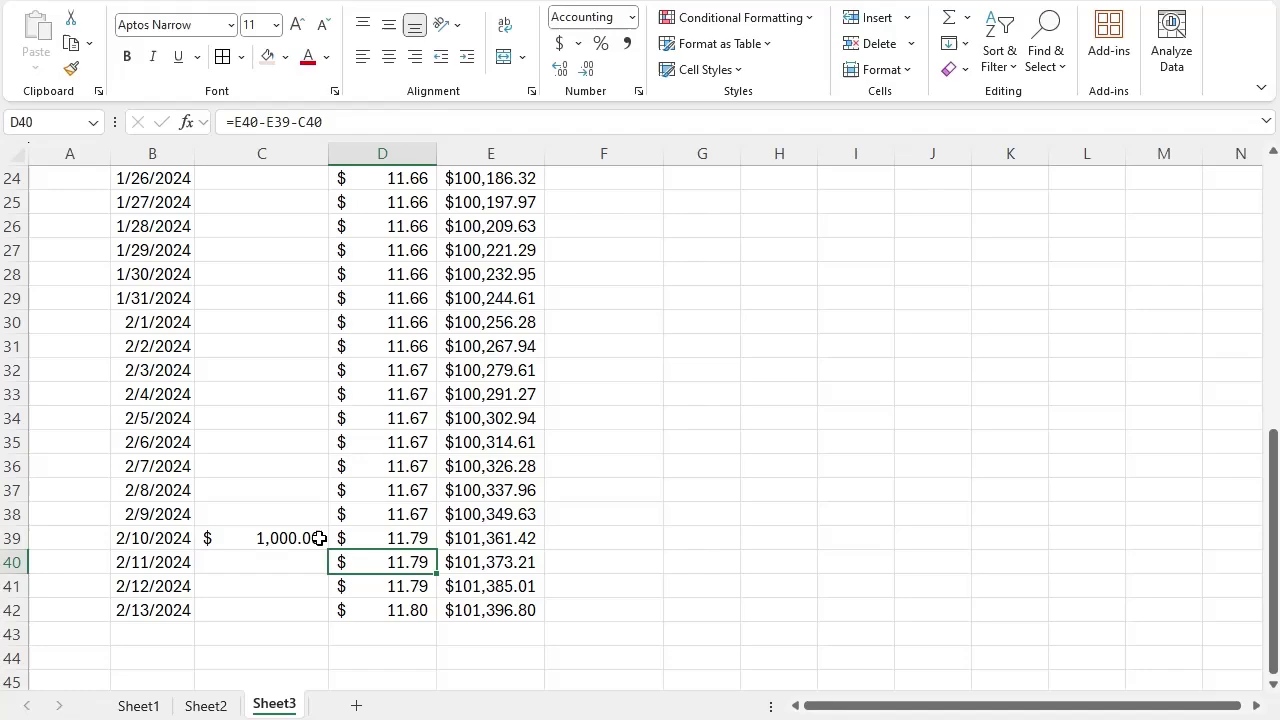
{"action": "left_click", "coordinate": [386, 534]}
{"action": "left_click", "coordinate": [485, 608]}
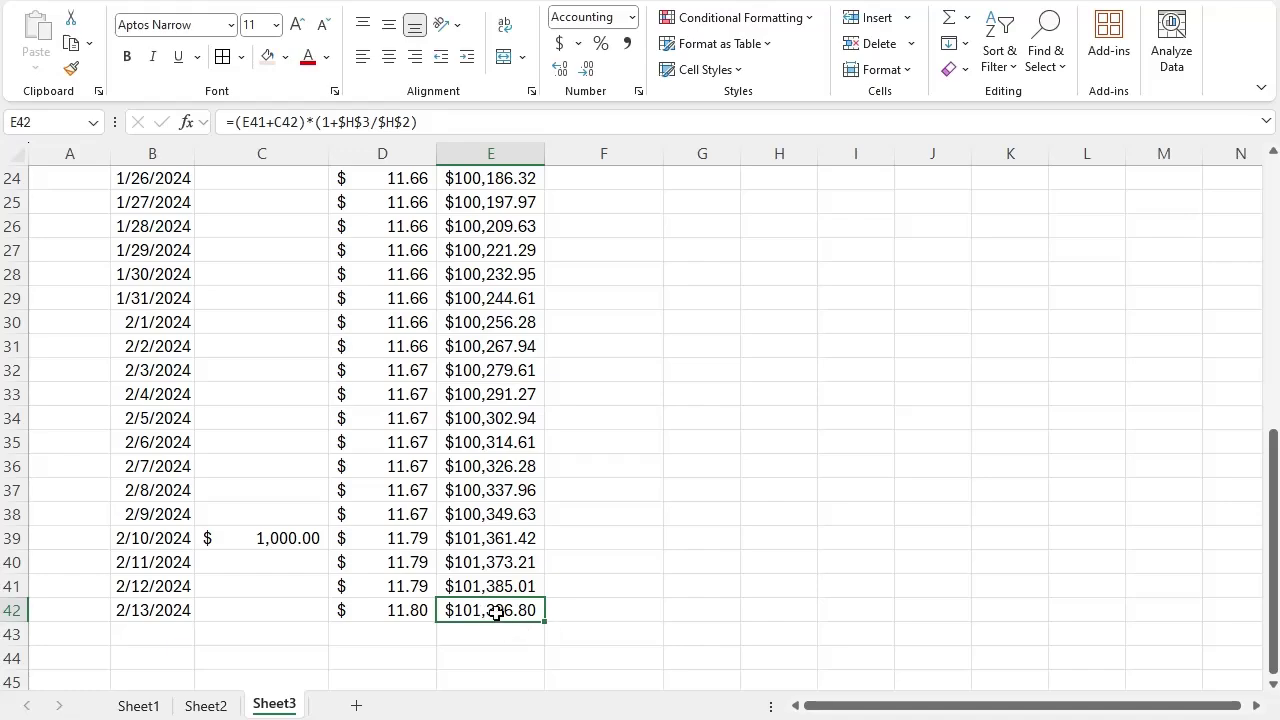
{"action": "scroll", "coordinate": [521, 602], "scroll_direction": "up", "scroll_amount": 1}
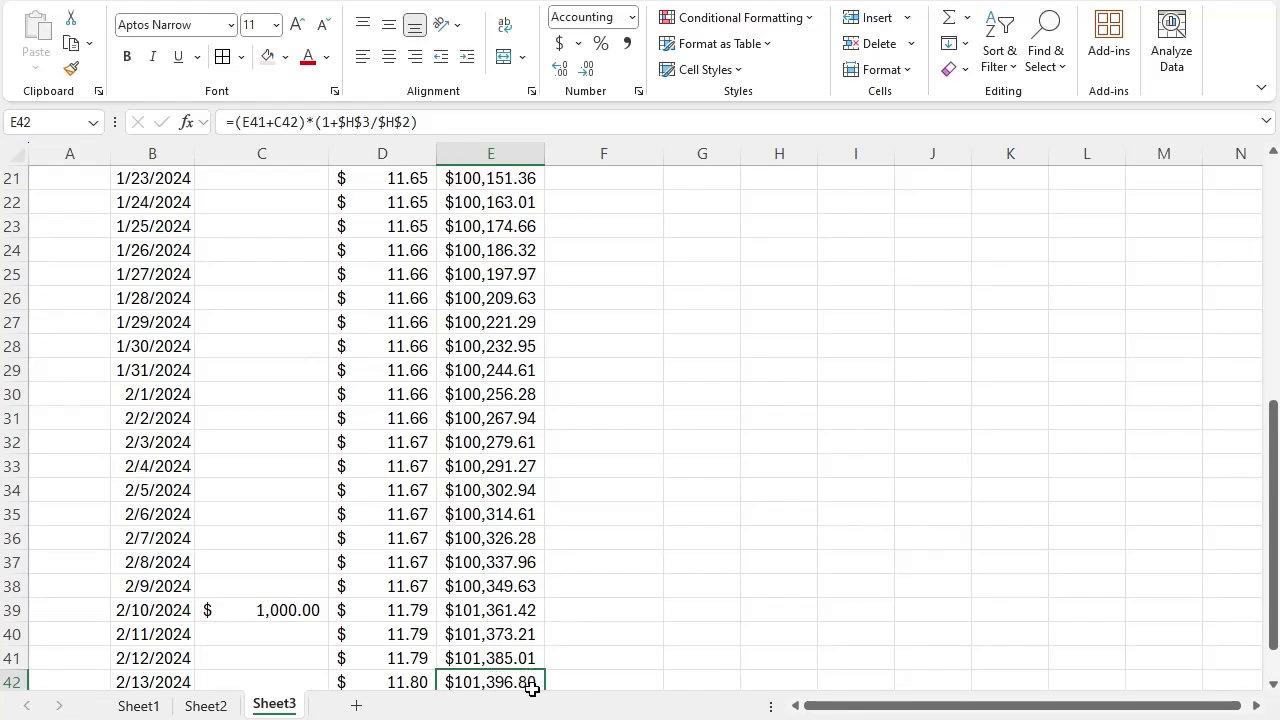
{"action": "scroll", "coordinate": [524, 684], "scroll_direction": "up", "scroll_amount": 7}
{"action": "left_click", "coordinate": [488, 276]}
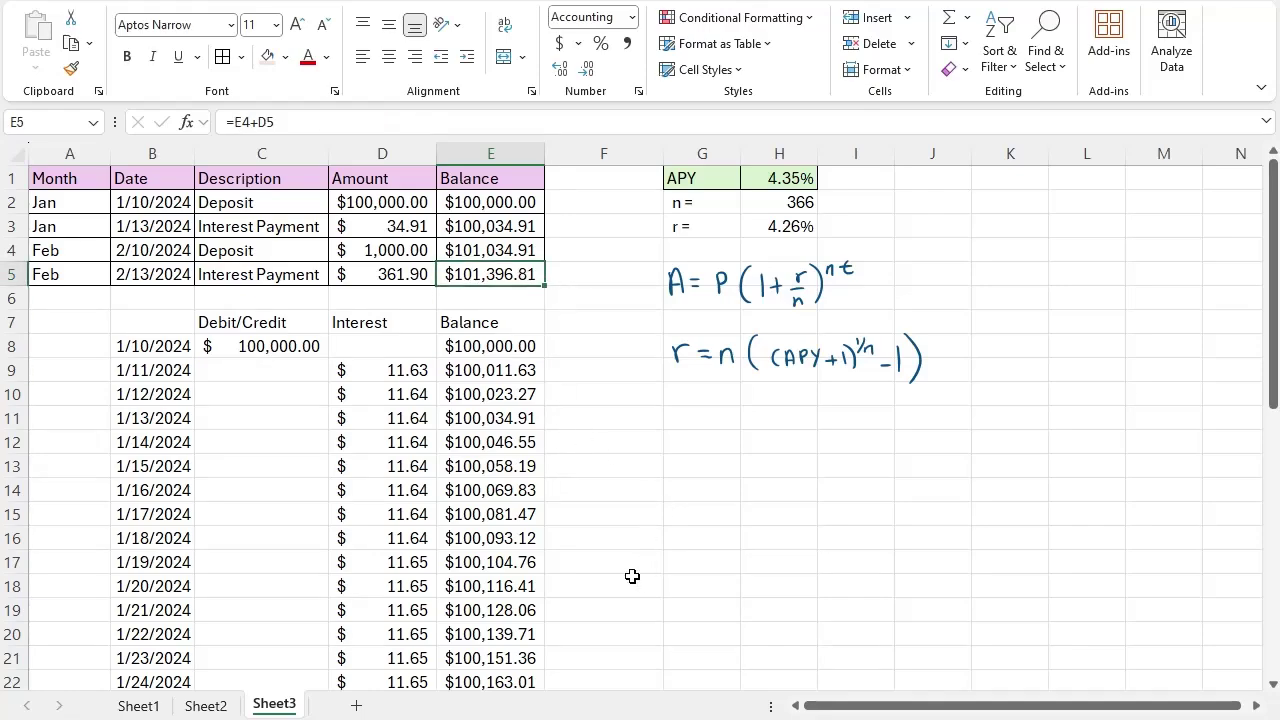
{"action": "scroll", "coordinate": [632, 576], "scroll_direction": "down", "scroll_amount": 8}
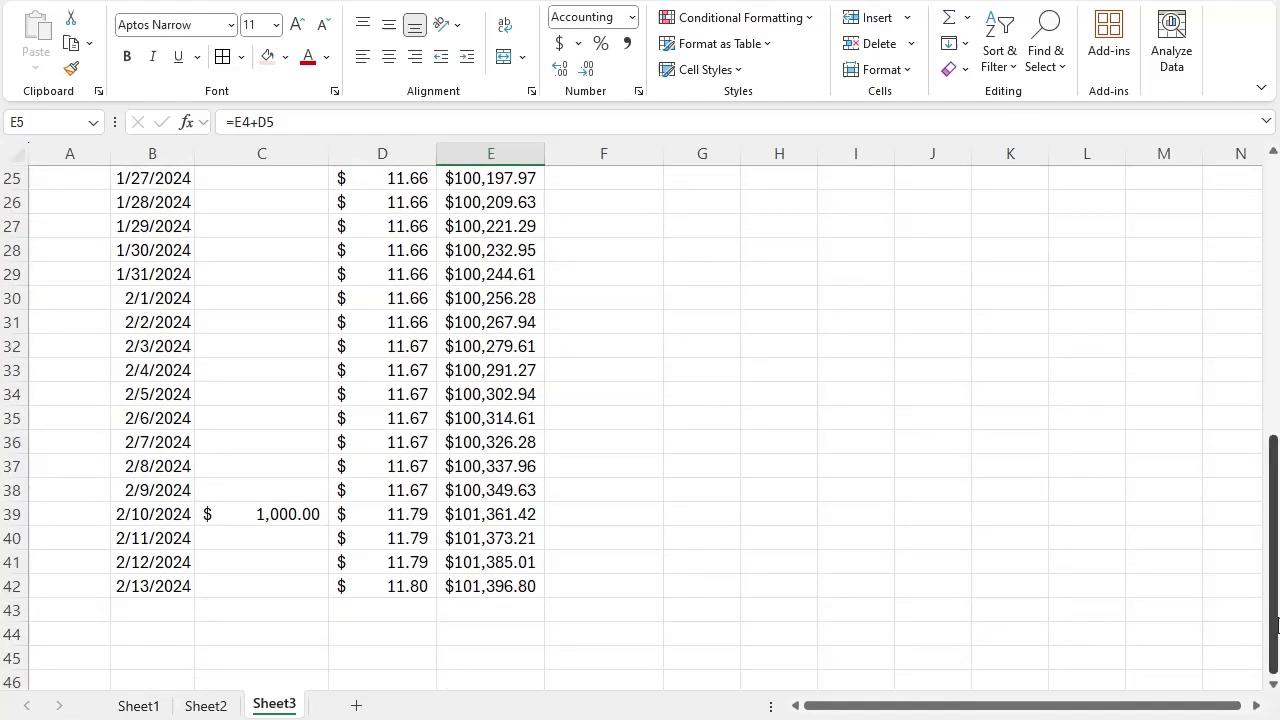
{"action": "left_click_drag", "start_coordinate": [1277, 625], "coordinate": [1277, 348]}
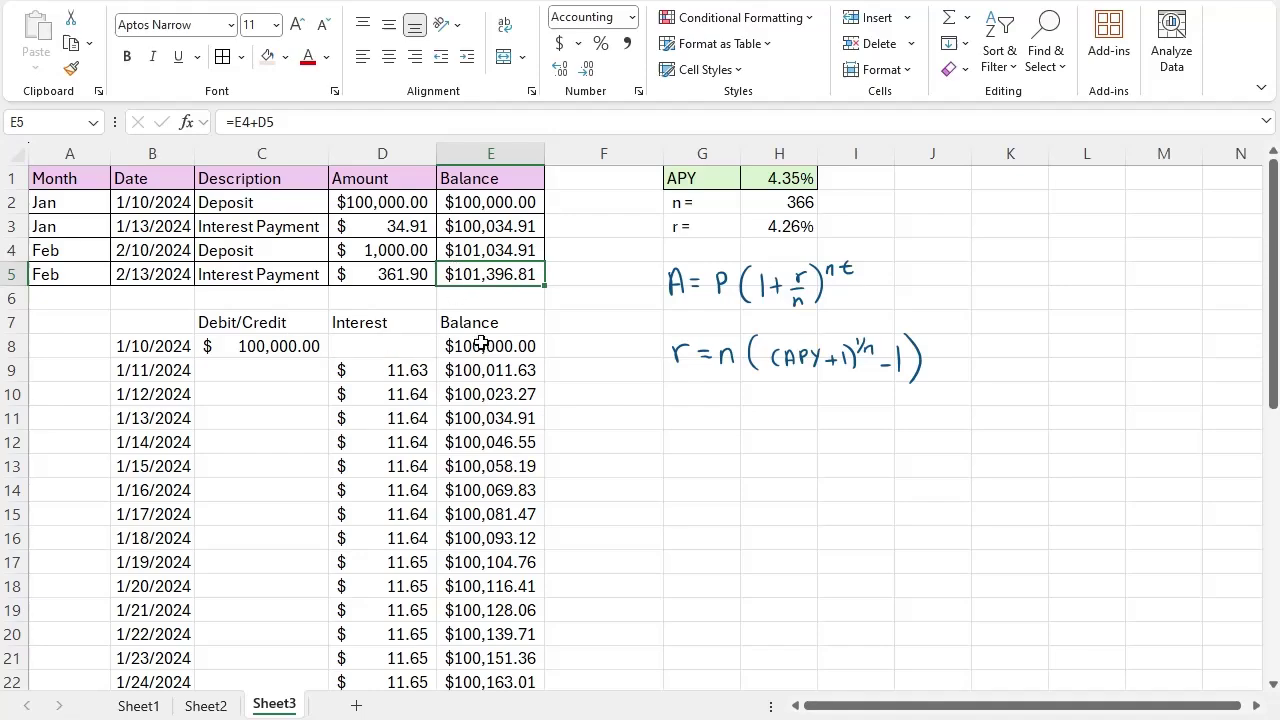
{"action": "scroll", "coordinate": [481, 343], "scroll_direction": "down", "scroll_amount": 8}
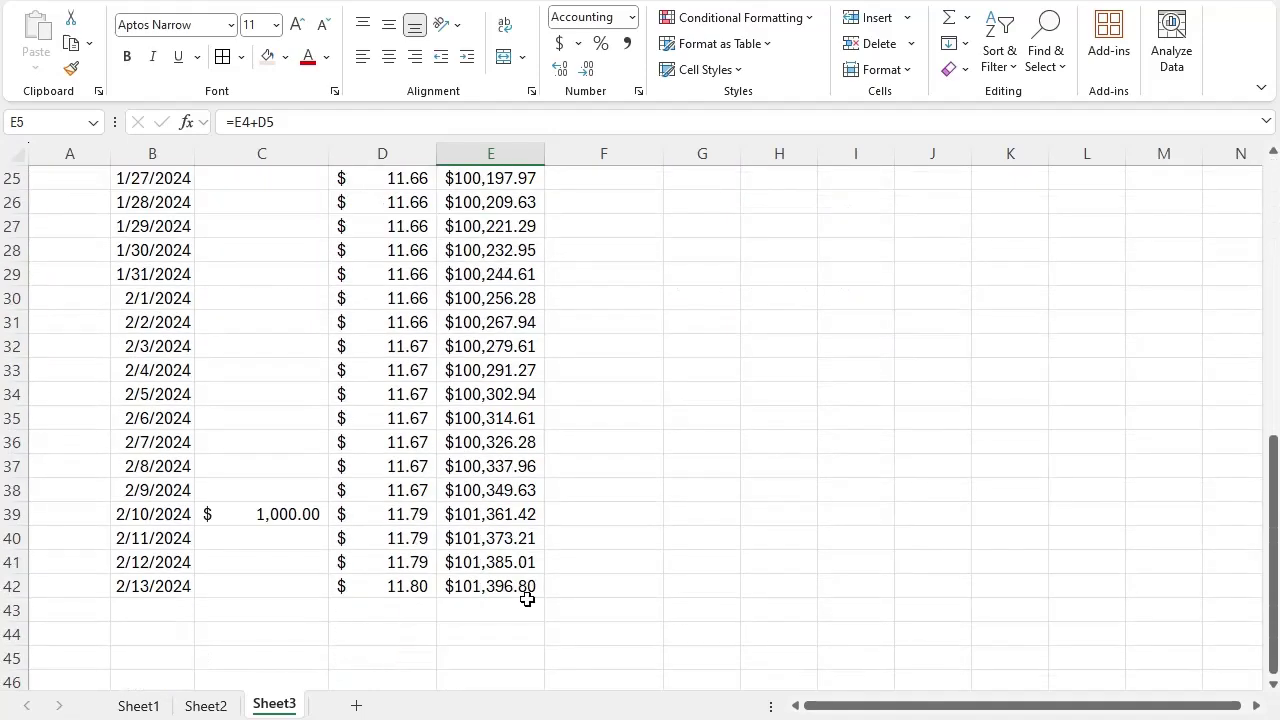
{"action": "scroll", "coordinate": [527, 598], "scroll_direction": "up", "scroll_amount": 8}
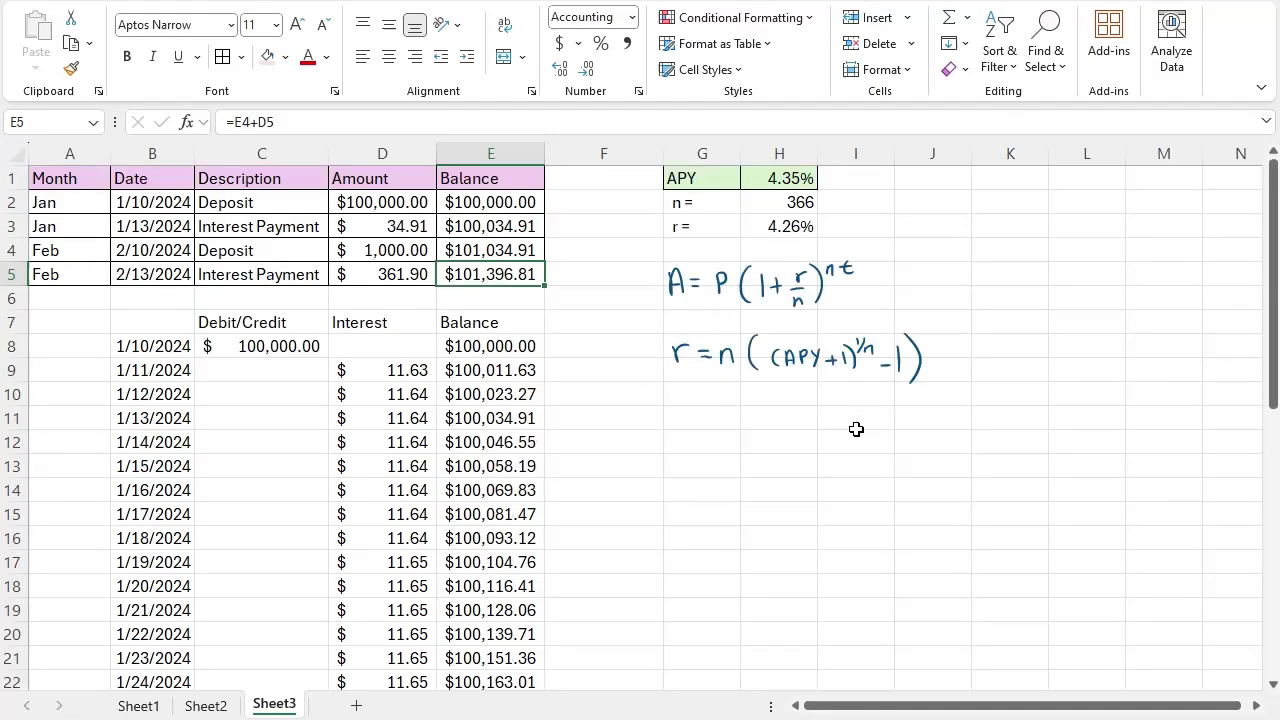
{"action": "left_click", "coordinate": [813, 202]}
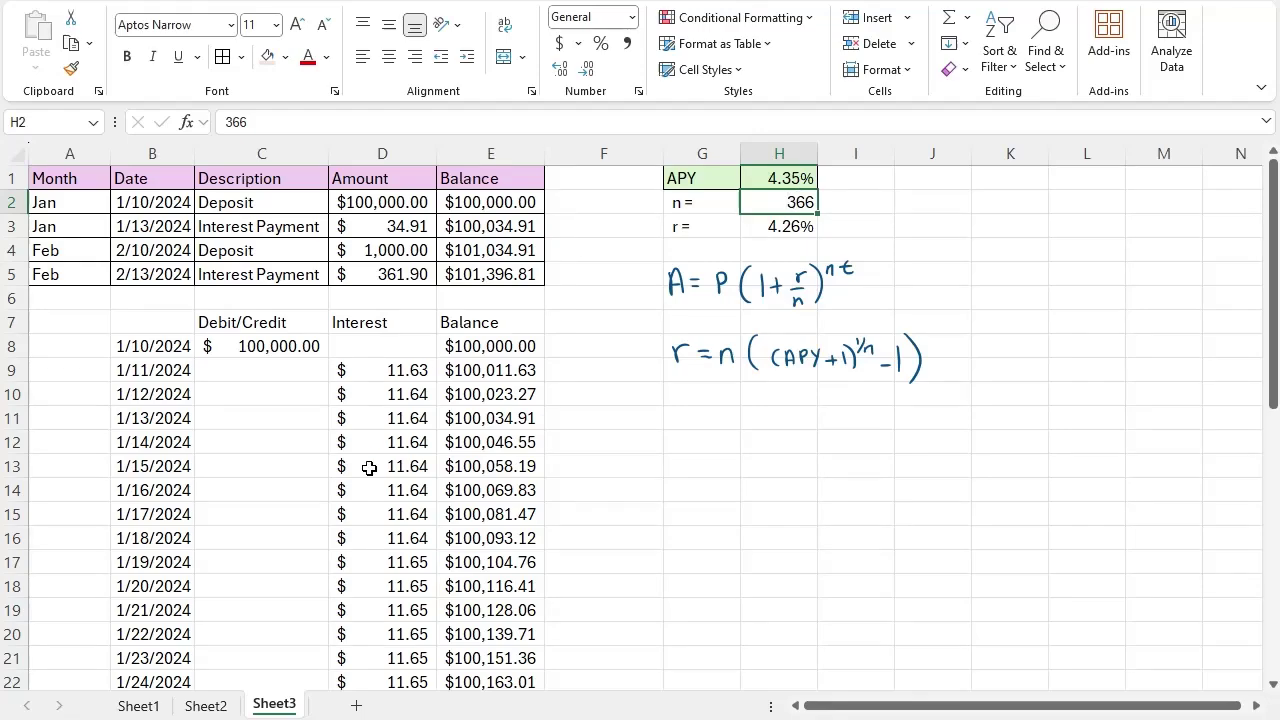
Shade the 1/13 row B11:E11 and the statement balance in E3 light red
{"action": "left_click", "coordinate": [149, 418]}
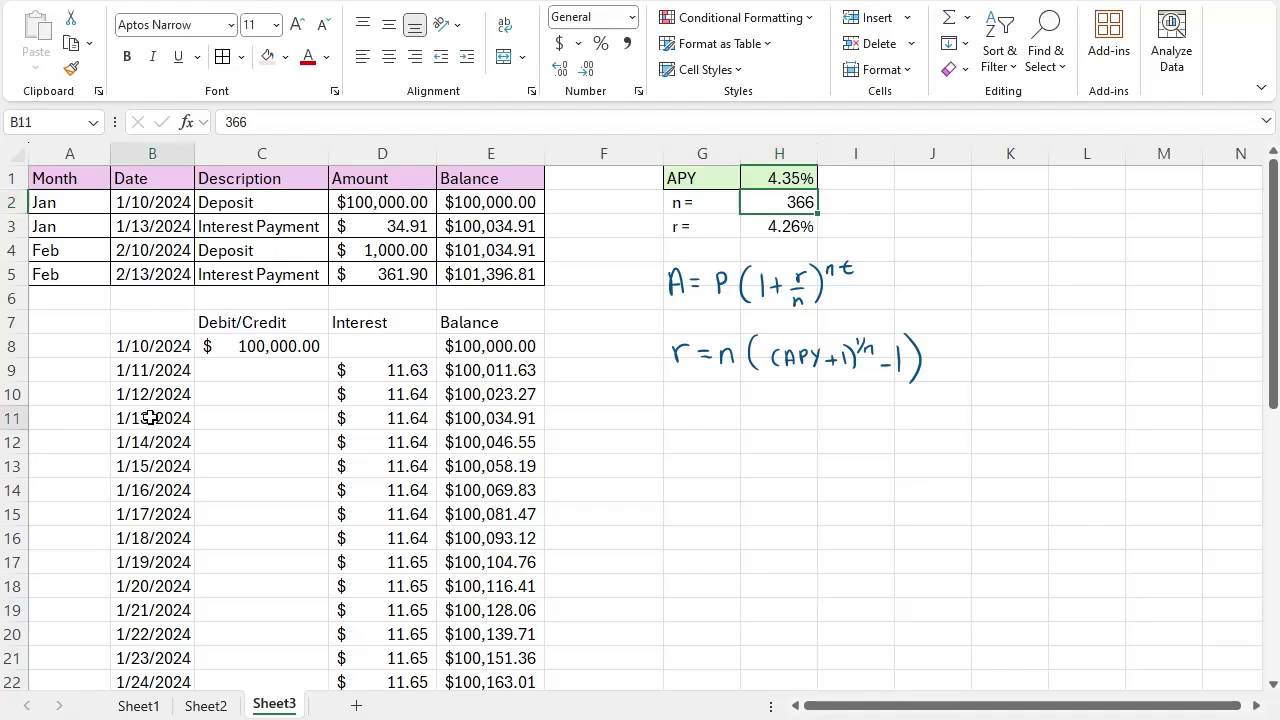
{"action": "left_click_drag", "start_coordinate": [149, 418], "coordinate": [468, 418]}
{"action": "left_click", "coordinate": [268, 57]}
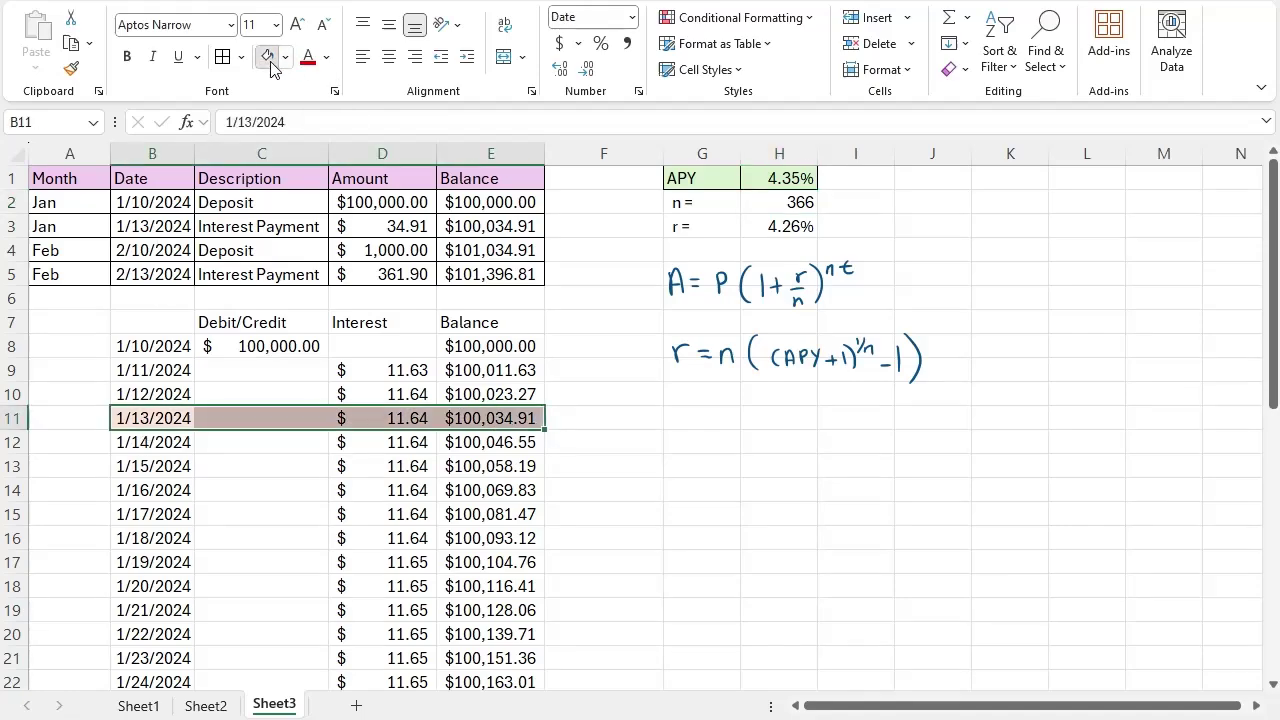
{"action": "left_click", "coordinate": [488, 418]}
{"action": "left_click", "coordinate": [513, 222]}
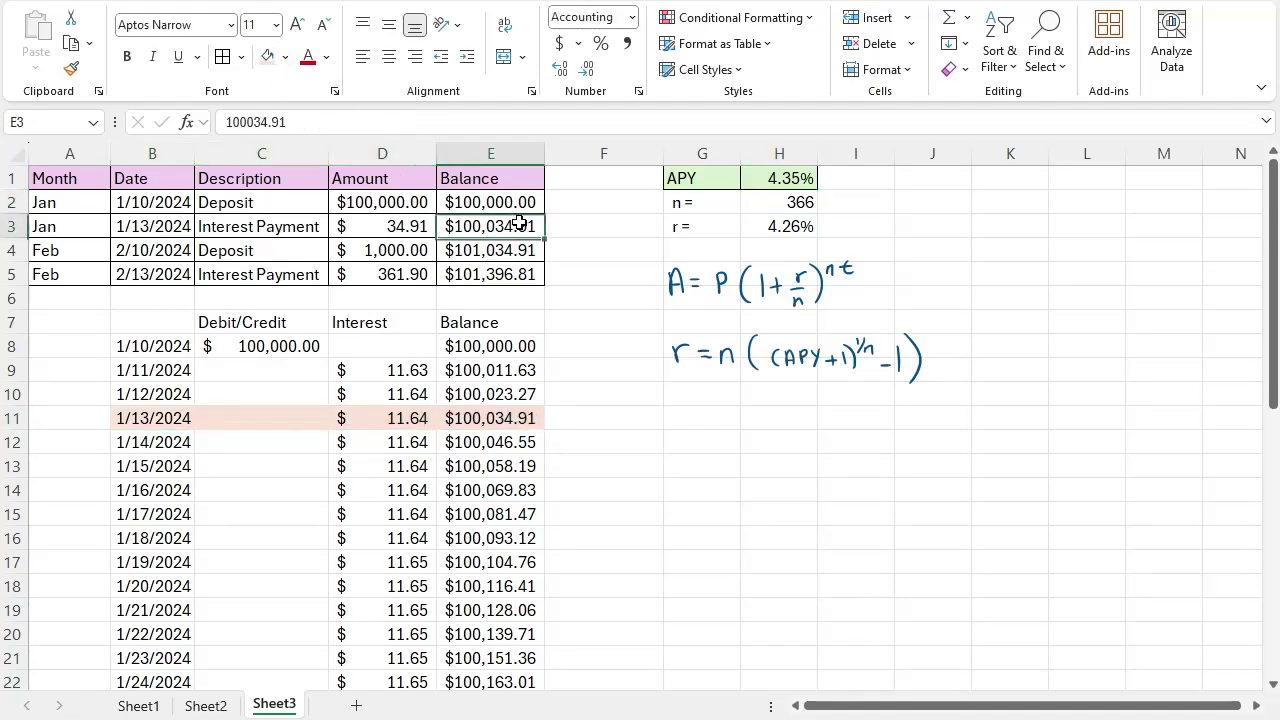
{"action": "left_click", "coordinate": [540, 418]}
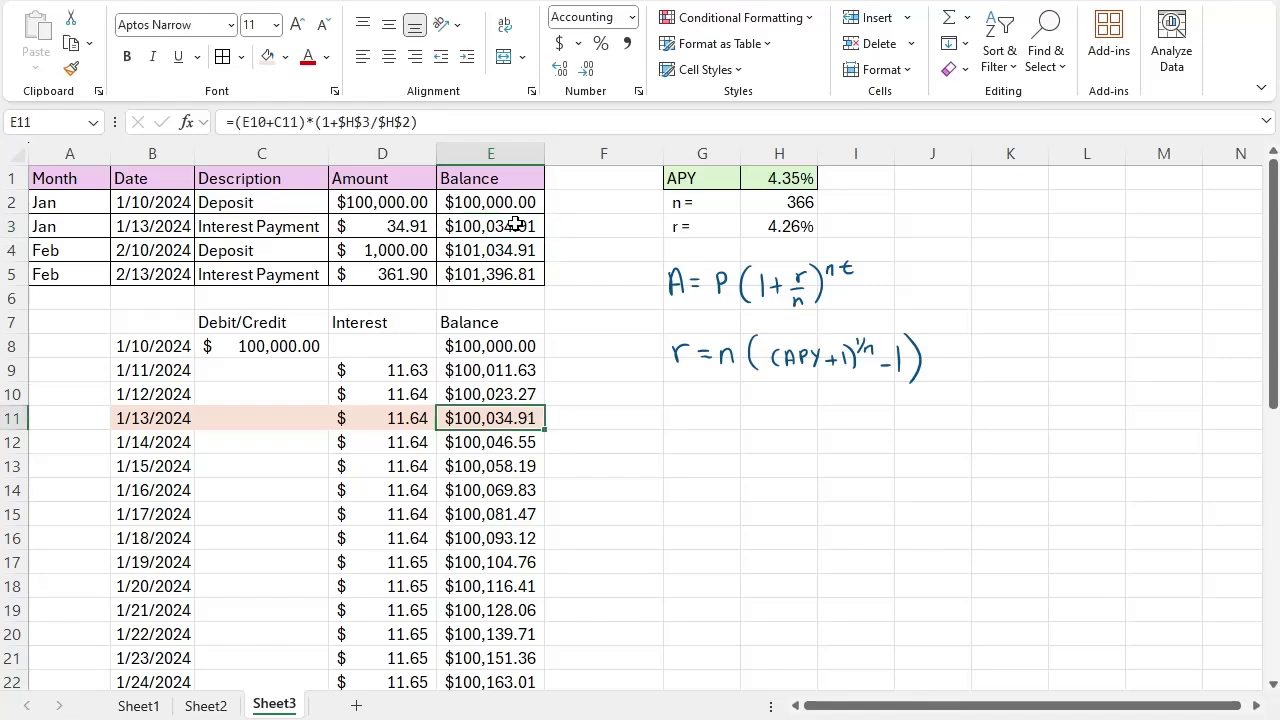
{"action": "left_click", "coordinate": [515, 225]}
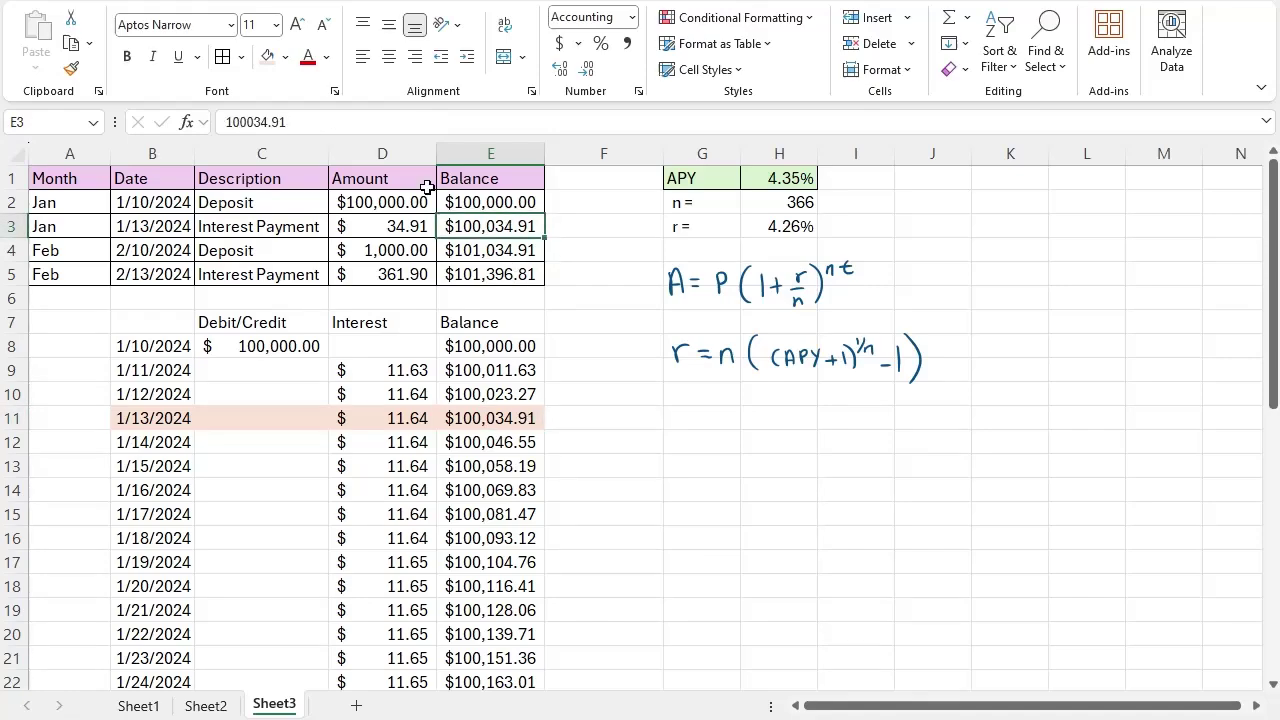
{"action": "left_click", "coordinate": [264, 58]}
Shade the 2/13 row B42:E42 light red and mark the matching statement balance in E5
{"action": "left_click", "coordinate": [500, 273]}
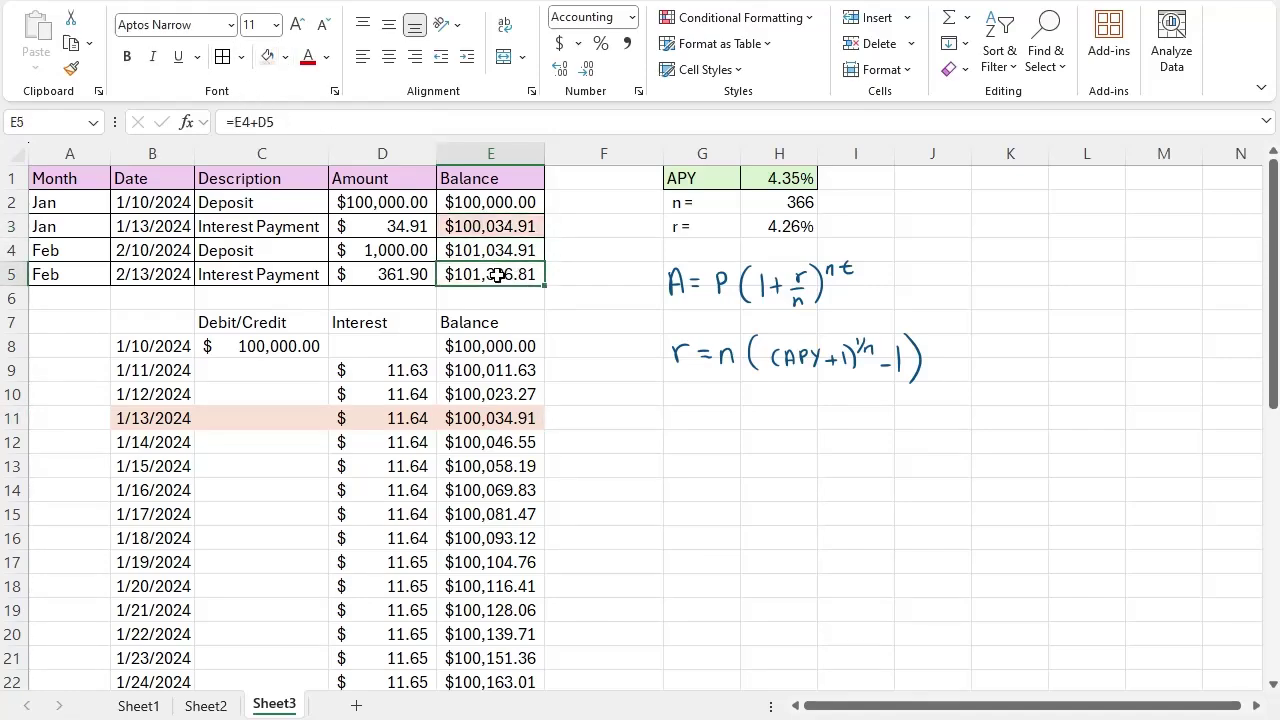
{"action": "scroll", "coordinate": [560, 515], "scroll_direction": "down", "scroll_amount": 8}
{"action": "left_click_drag", "start_coordinate": [510, 585], "coordinate": [140, 586]}
{"action": "left_click", "coordinate": [266, 57]}
{"action": "left_click", "coordinate": [548, 587]}
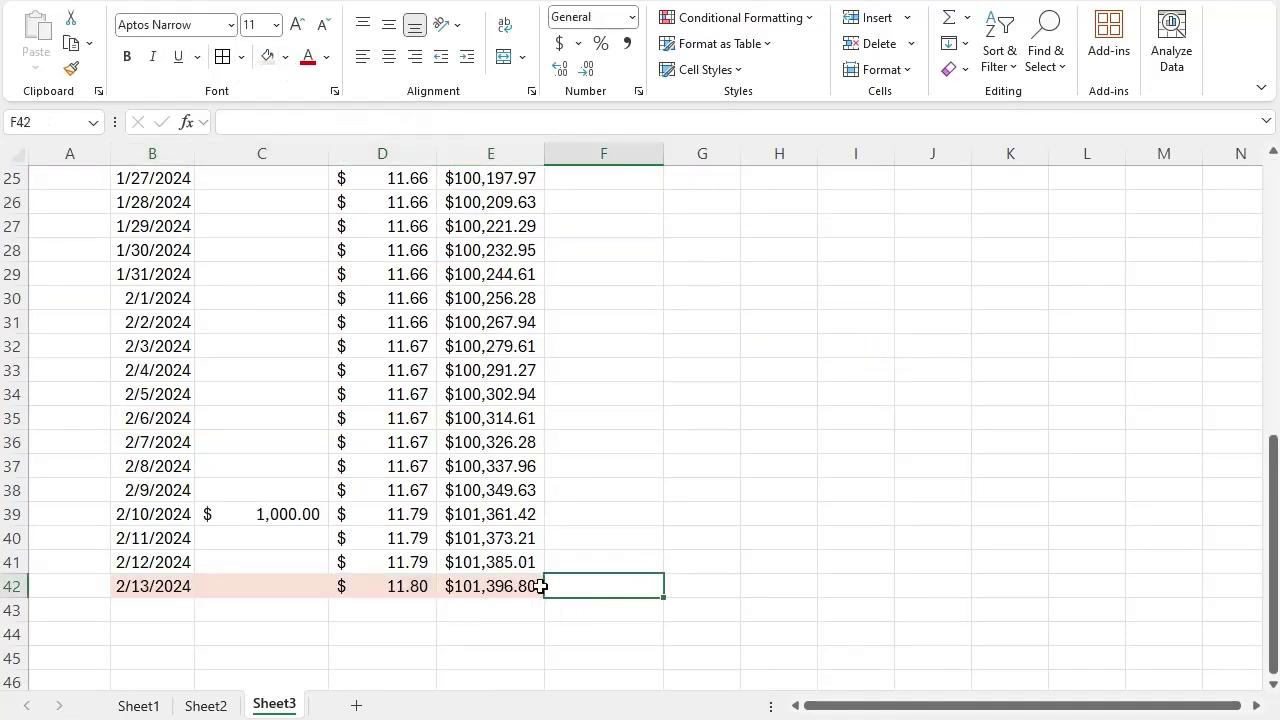
{"action": "left_click", "coordinate": [538, 586]}
{"action": "scroll", "coordinate": [818, 600], "scroll_direction": "up", "scroll_amount": 8}
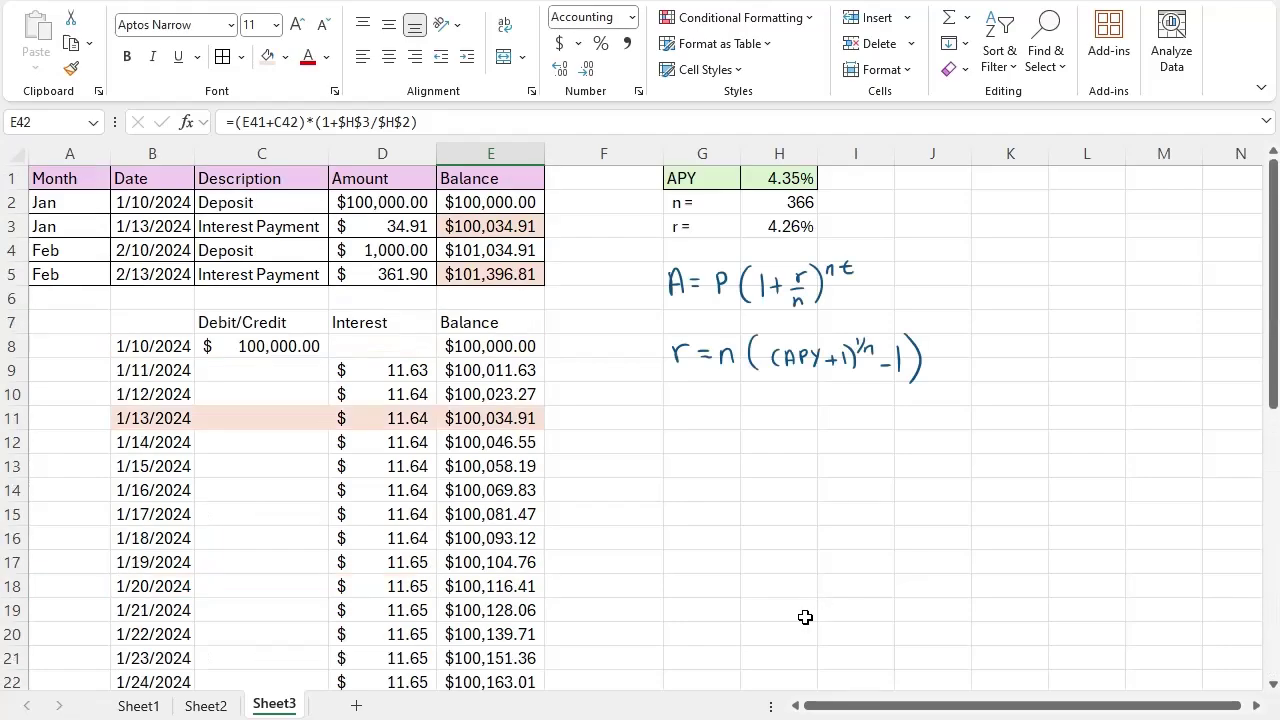
{"action": "left_click", "coordinate": [528, 281]}
{"action": "scroll", "coordinate": [663, 449], "scroll_direction": "down", "scroll_amount": 8}
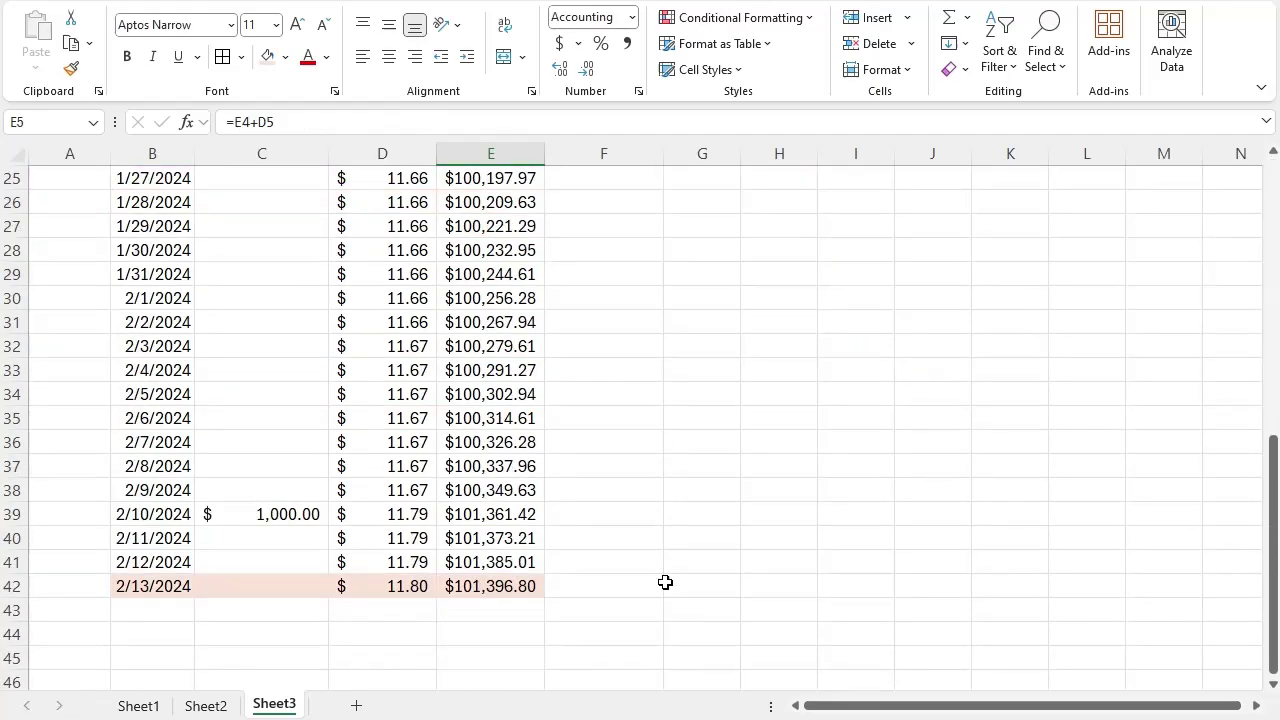